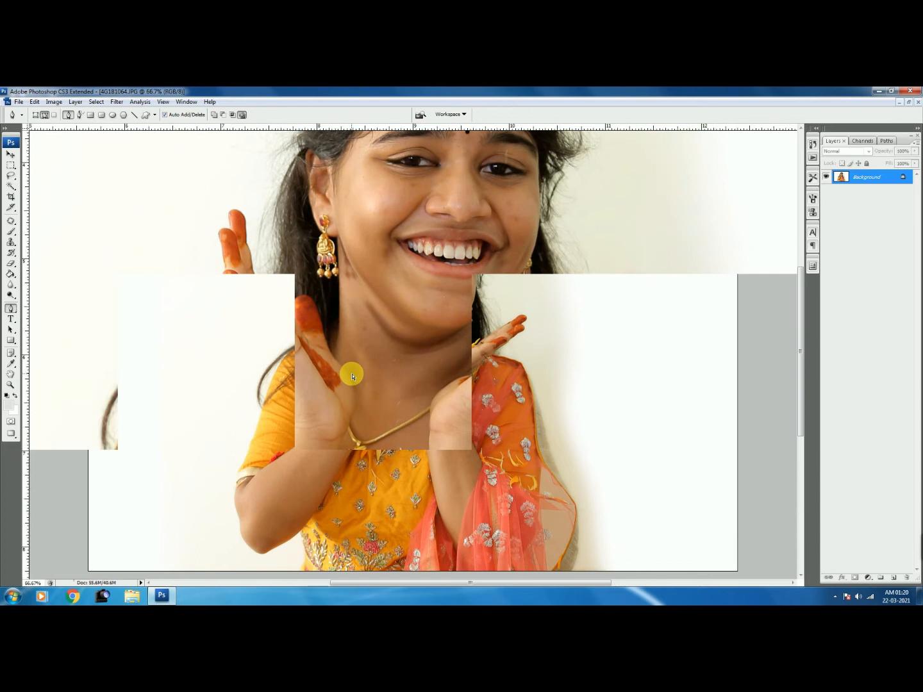
Start a Pen path where the loose hair meets the yellow sleeve and trace down the sleeve's outer edge.
left_click_drag(395, 279, 578, 157)
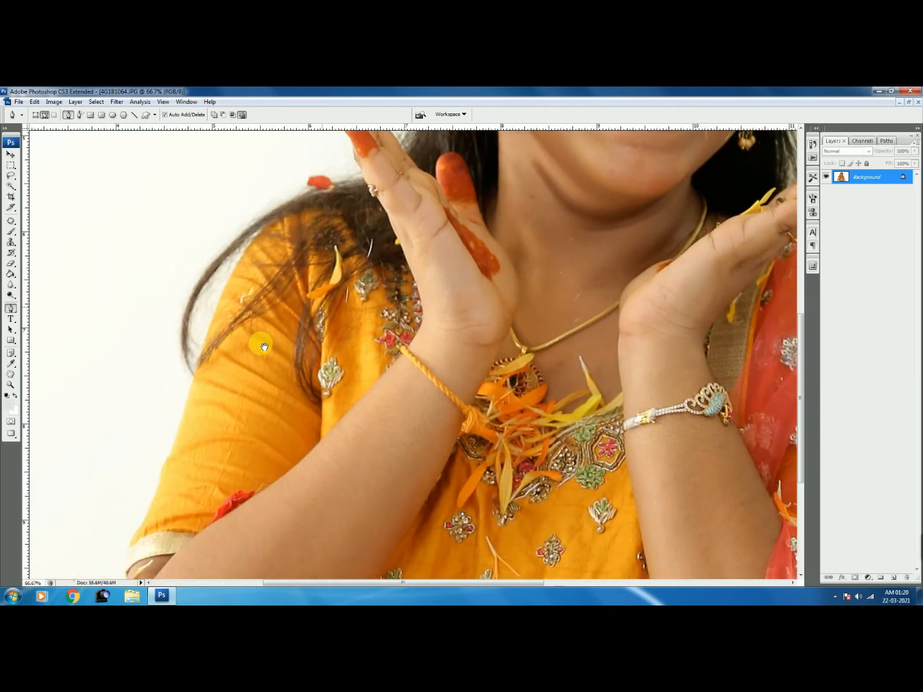
left_click_drag(264, 347, 309, 285)
key("ctrl+plus")
left_click_drag(219, 293, 378, 400)
key("ctrl+plus")
left_click_drag(288, 352, 289, 357)
left_click(268, 358)
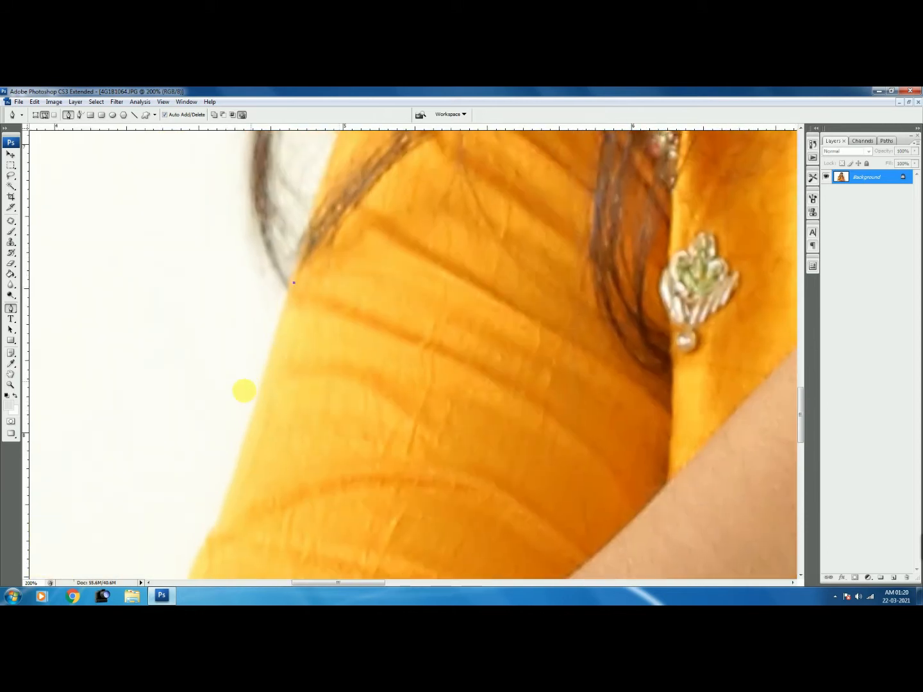
left_click(253, 421)
left_click(240, 481)
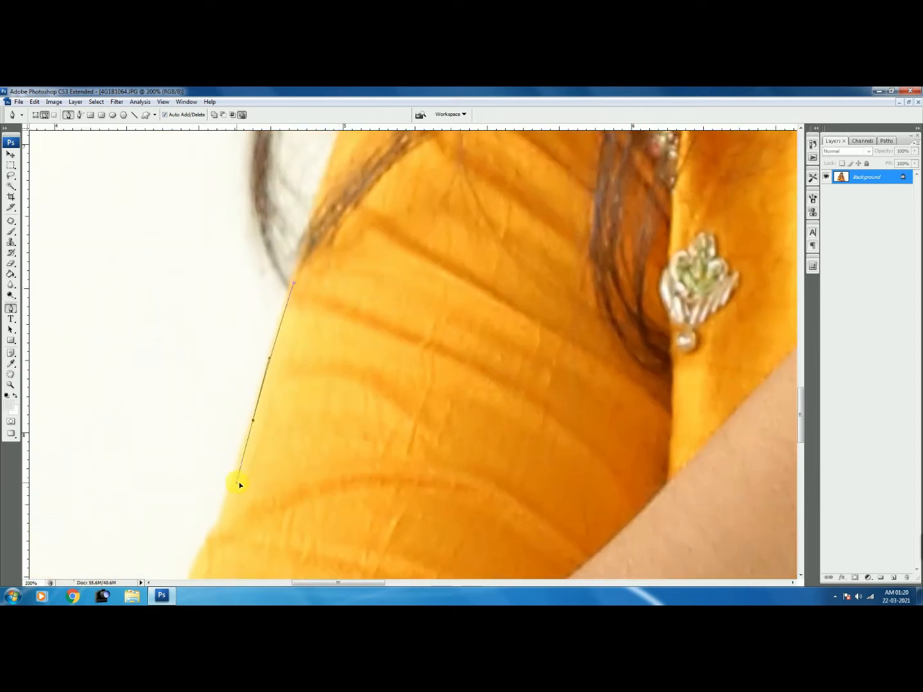
Continue the path down the lower yellow sleeve and around its cream cuff to the bare arm.
key("ctrl+minus")
left_click_drag(288, 502, 369, 291)
left_click(389, 234)
left_click(378, 262)
left_click(366, 288)
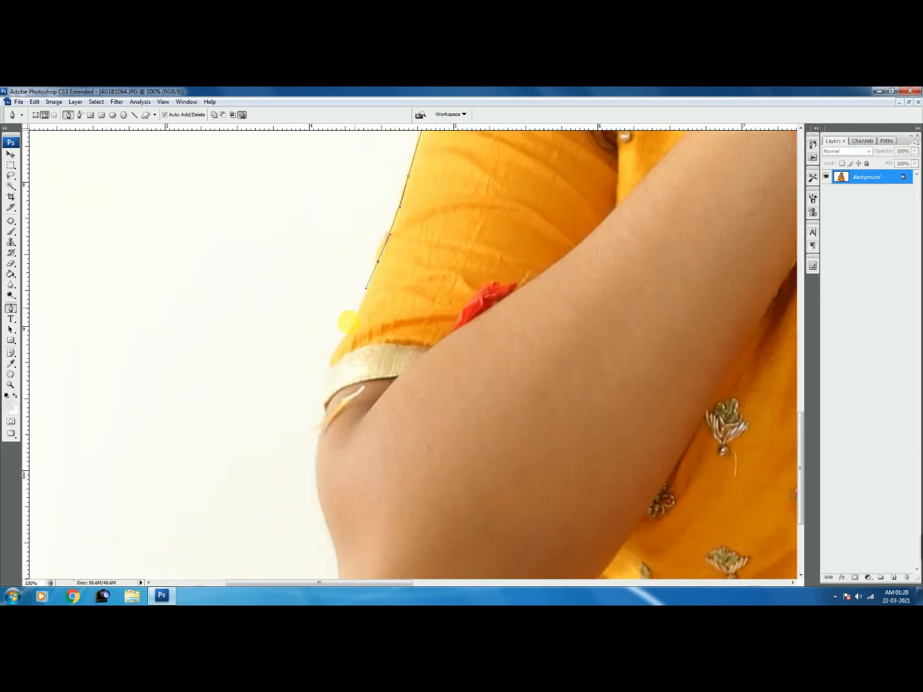
left_click(348, 338)
left_click(336, 356)
left_click(323, 378)
left_click(323, 385)
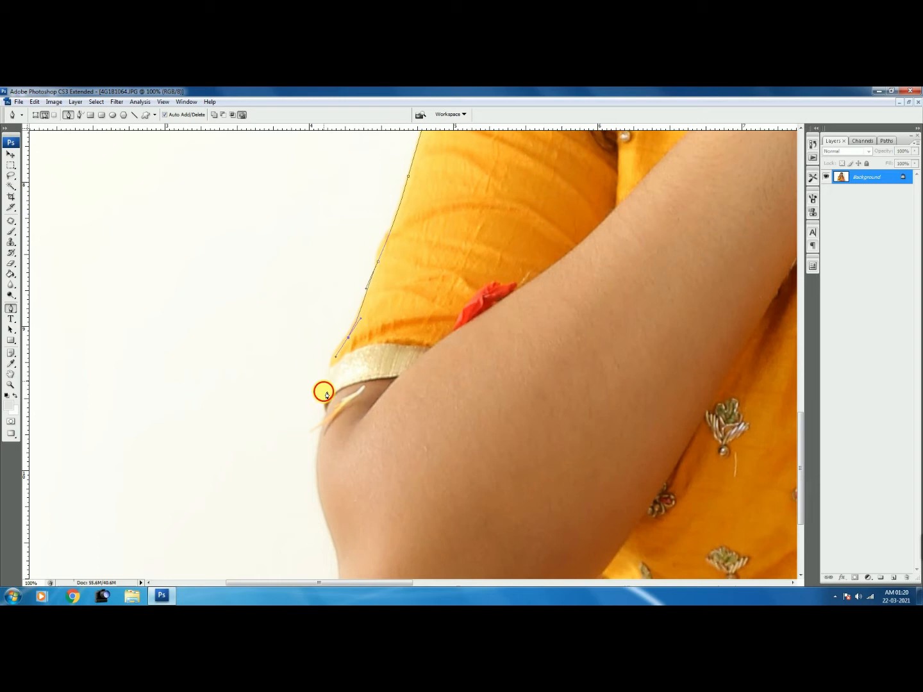
left_click(324, 406)
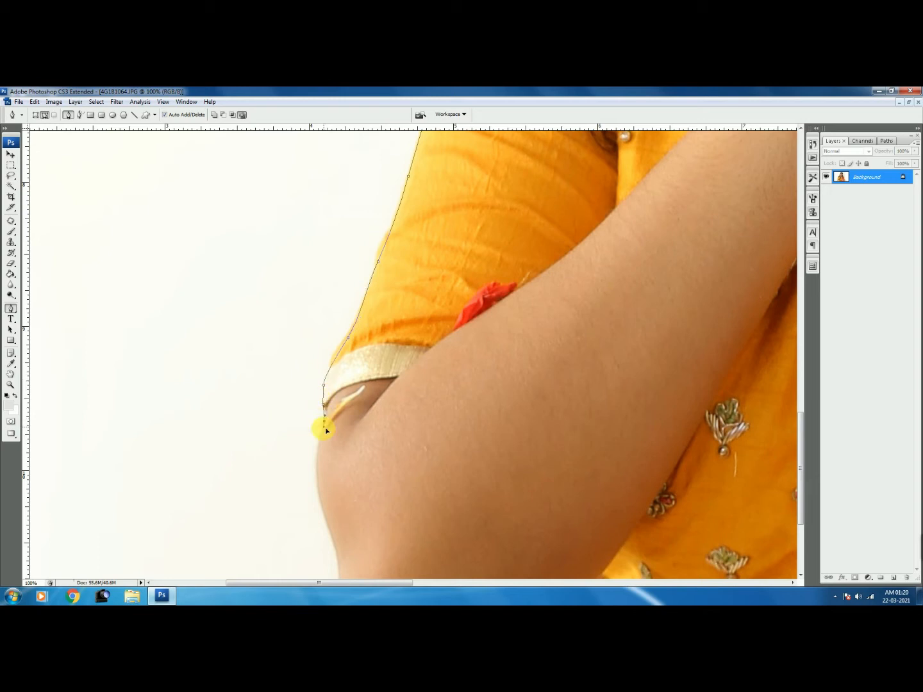
Trace the path along the outer edge of the bare arm from below the cuff towards the elbow.
left_click_drag(373, 379, 365, 179)
left_click(305, 280)
left_click(305, 291)
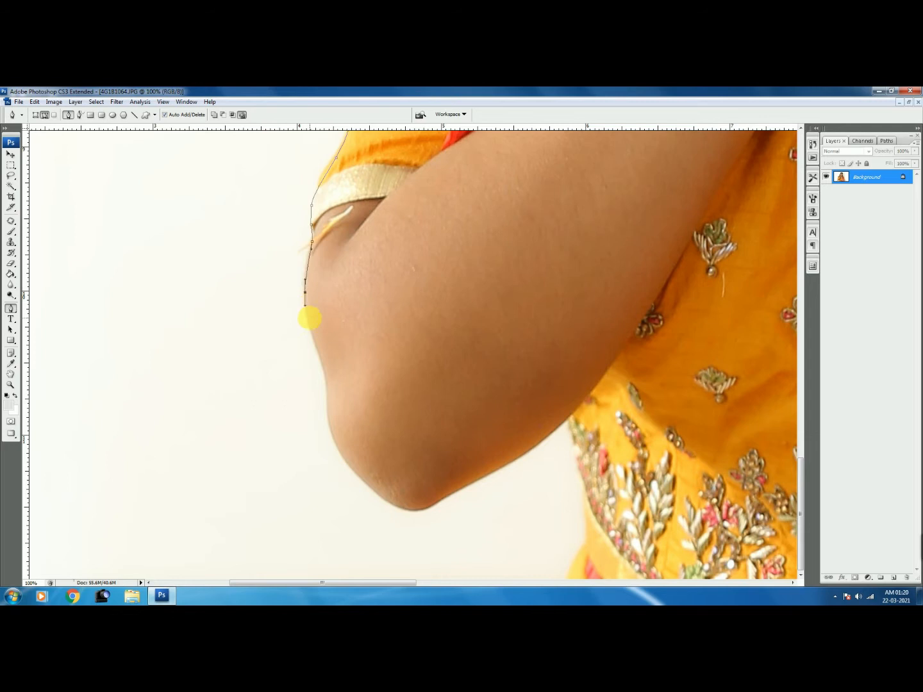
key("ctrl+plus")
left_click_drag(249, 329, 263, 274)
left_click(233, 274)
left_click(243, 303)
left_click(253, 335)
Extend the path around the elbow and along the underside of the forearm with curved segments.
left_click_drag(286, 430, 309, 211)
left_click(274, 314)
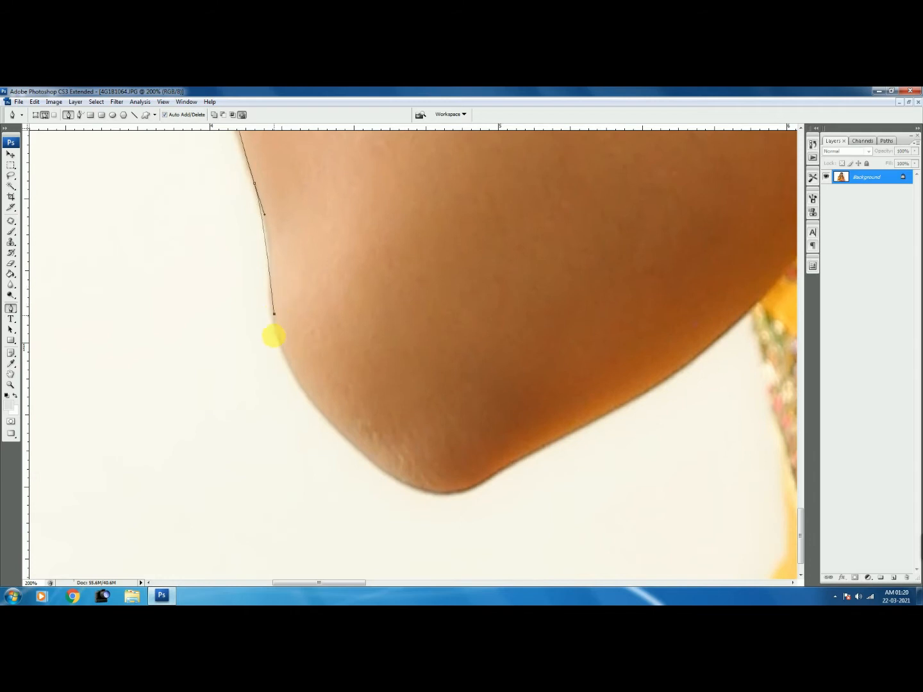
left_click(277, 336)
left_click_drag(302, 371, 249, 309)
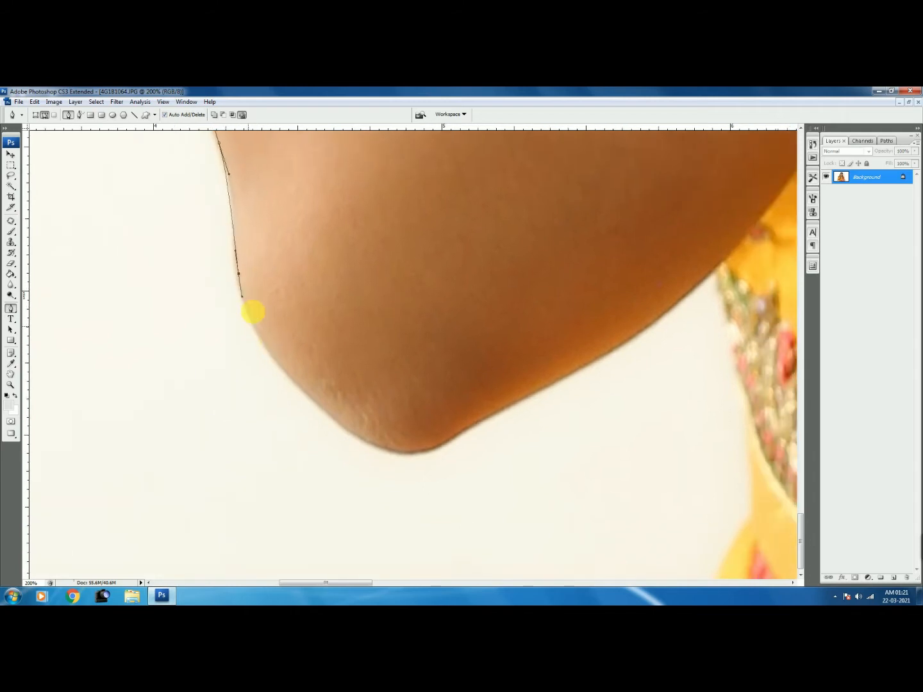
left_click(244, 331)
left_click(259, 347)
left_click(274, 364)
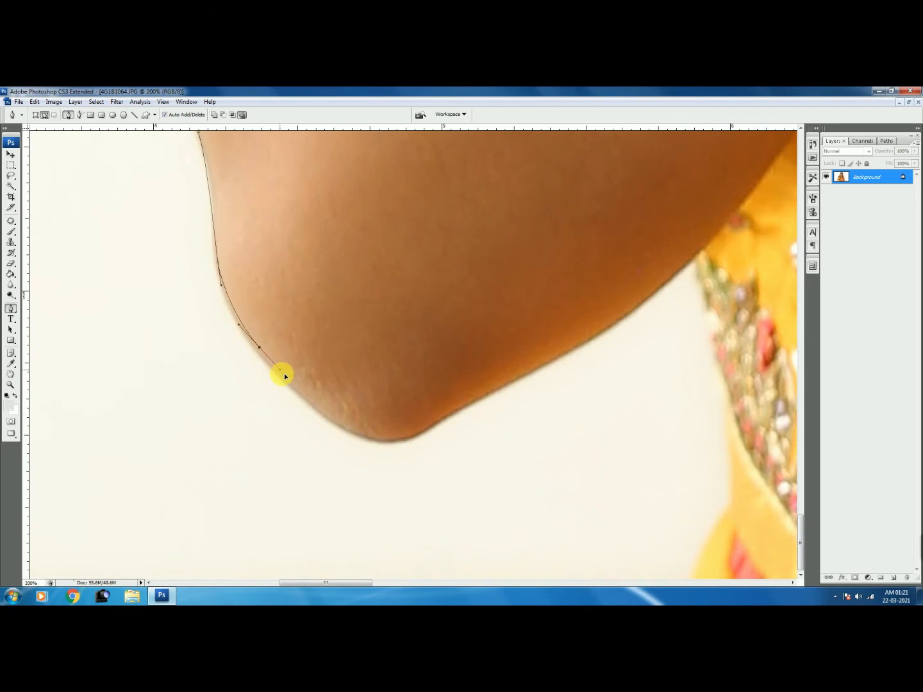
left_click_drag(313, 404, 378, 411)
left_click_drag(473, 377, 361, 384)
left_click_drag(439, 337, 464, 320)
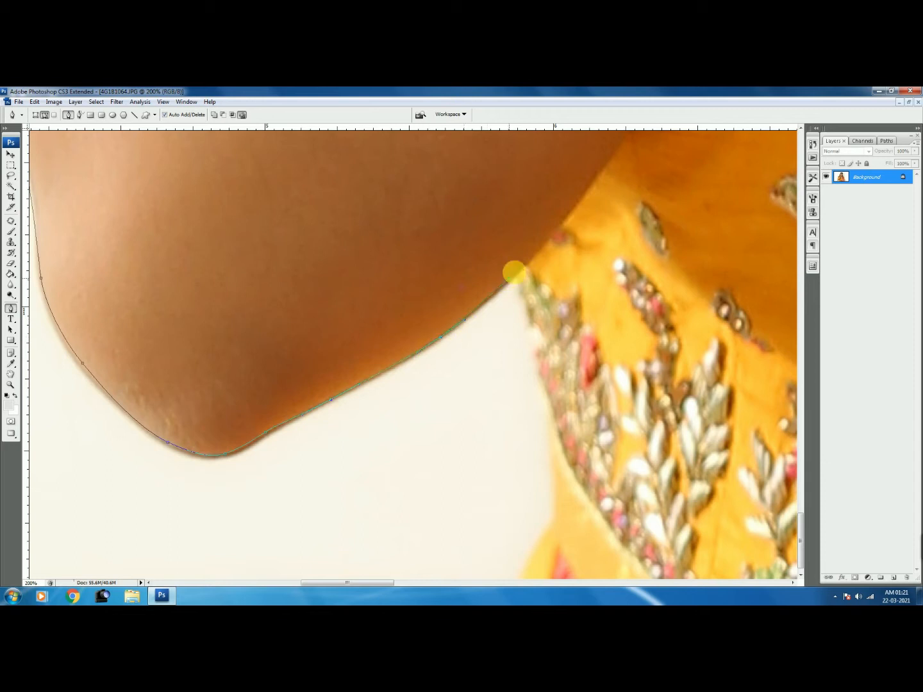
Carry the path to the corner where the forearm meets the dress and down the embroidered dress edge.
left_click(517, 269)
left_click(533, 326)
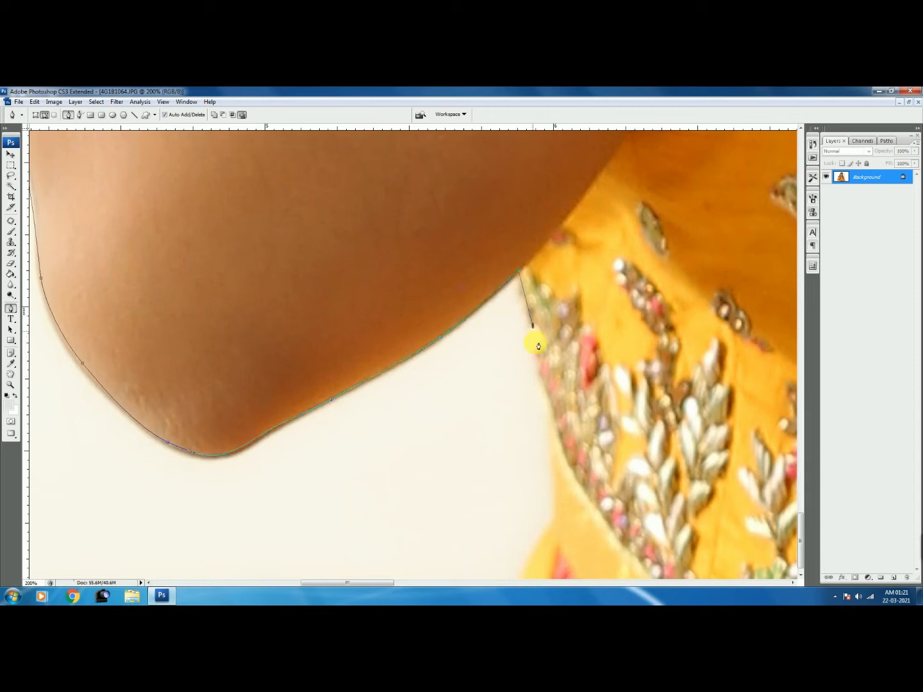
left_click_drag(520, 428, 416, 222)
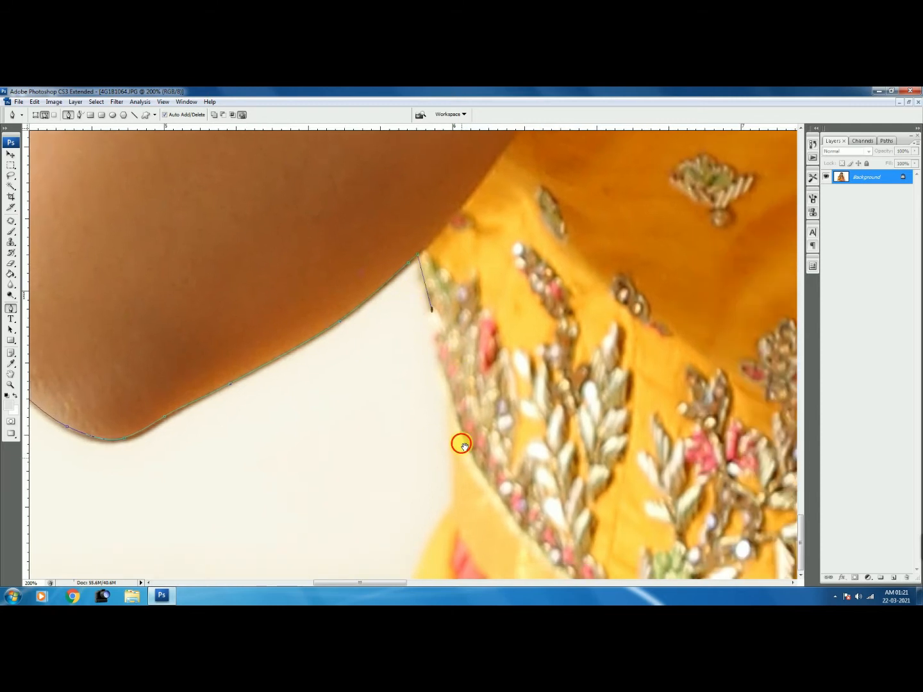
left_click_drag(459, 443, 454, 348)
key("f")
left_click_drag(432, 436, 431, 255)
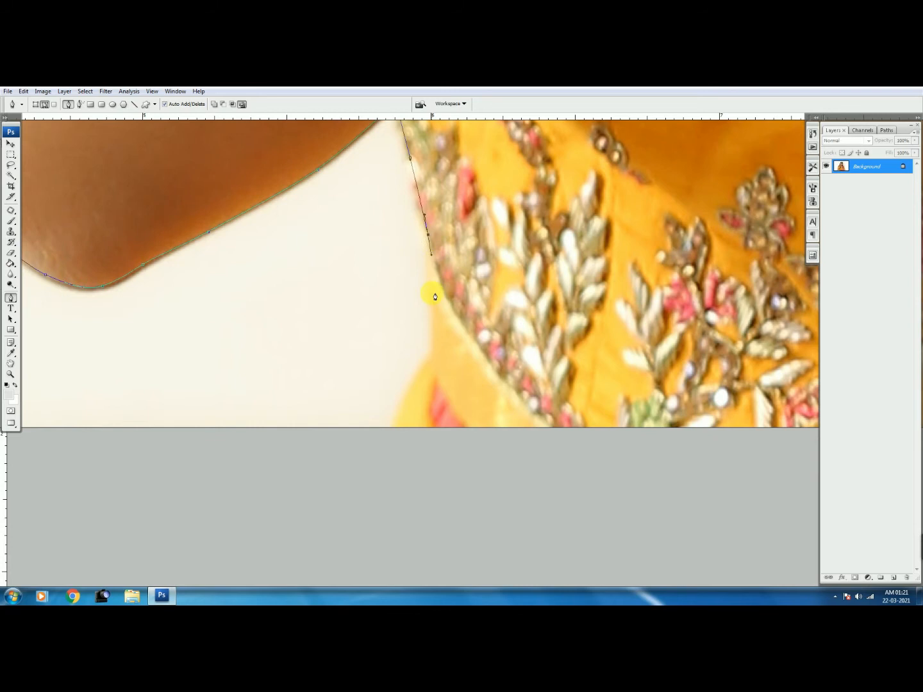
Run the path along the photo's bottom edge below the dress and up to the dupatta's sheer outer border.
left_click_drag(389, 438, 395, 455)
left_click_drag(339, 275, 40, 263)
left_click_drag(591, 308, 42, 364)
left_click_drag(552, 307, 175, 365)
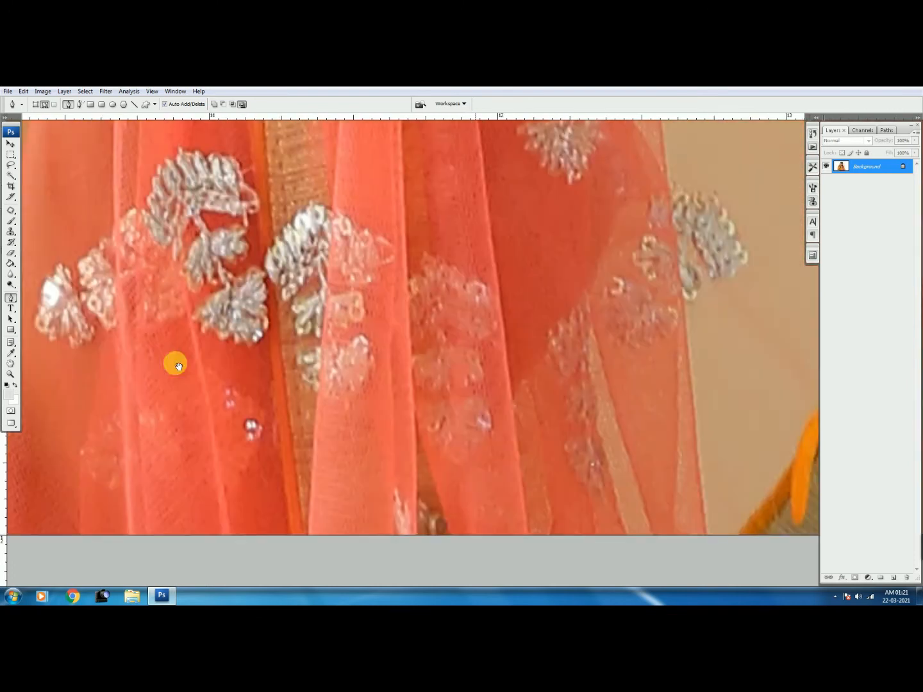
left_click_drag(558, 359, 220, 356)
left_click_drag(489, 408, 435, 391)
left_click_drag(505, 520, 550, 414)
Trace the path up the widest curve of the dupatta's sheer border.
left_click_drag(560, 353, 429, 461)
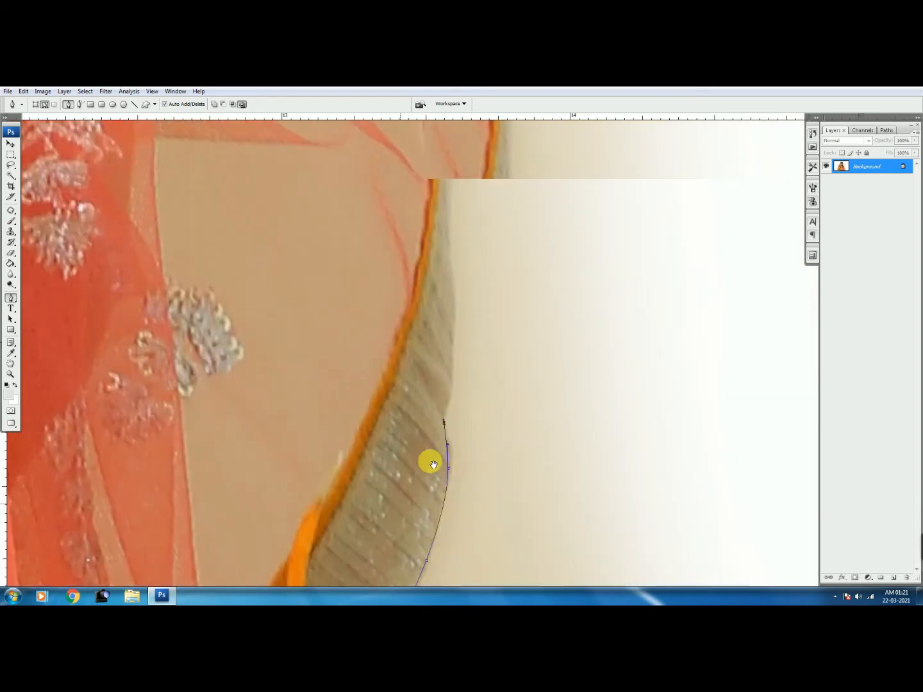
left_click_drag(494, 350, 461, 402)
left_click_drag(419, 371, 416, 324)
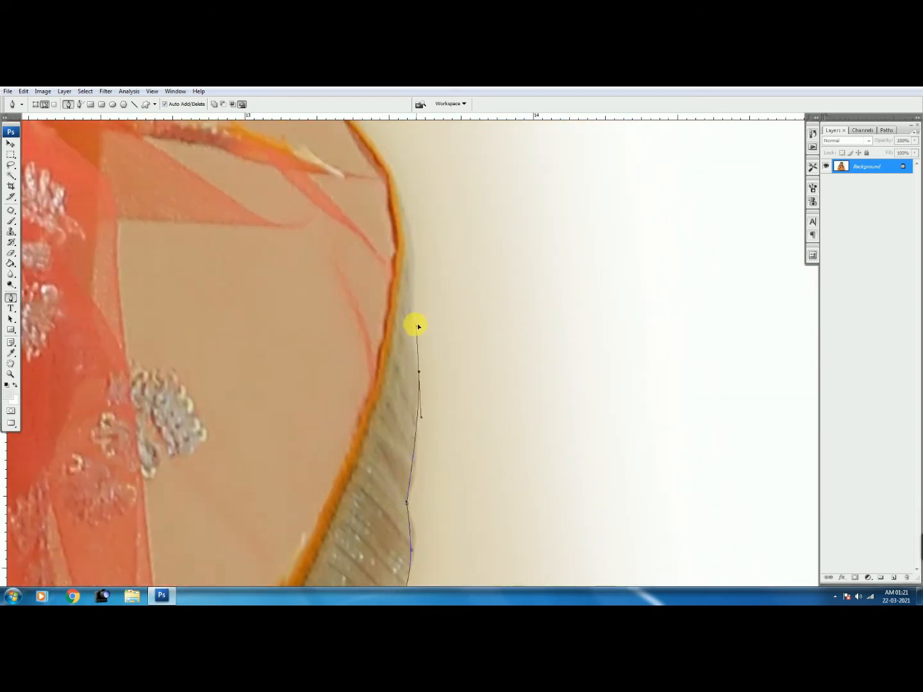
left_click_drag(412, 245, 412, 227)
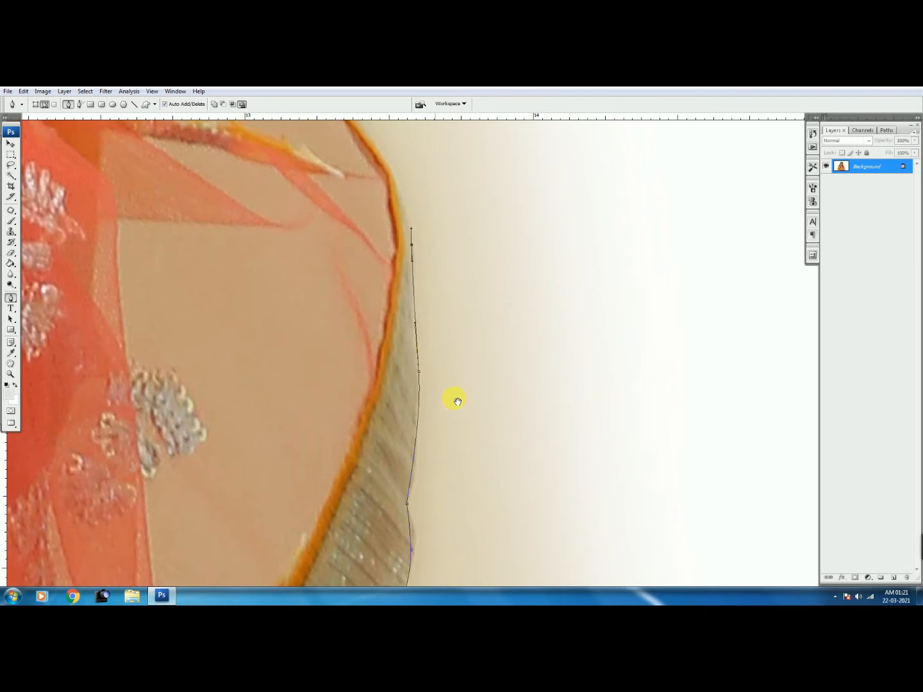
left_click_drag(455, 398, 488, 537)
left_click_drag(450, 245, 510, 372)
Continue the path up the straighter upper part of the dupatta's sheer border towards the shoulder.
left_click_drag(446, 367, 411, 295)
left_click_drag(389, 228, 508, 400)
mouse_move(465, 303)
left_mouse_down()
mouse_move(500, 405)
mouse_move(456, 314)
mouse_move(497, 490)
left_mouse_up()
left_click_drag(472, 361, 494, 447)
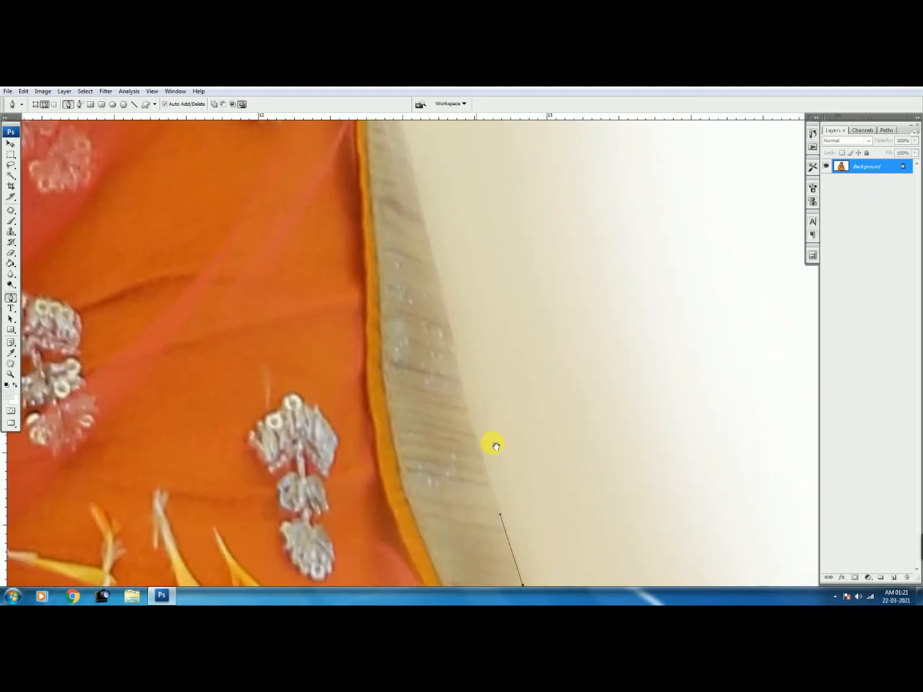
left_click_drag(456, 347, 431, 251)
left_click_drag(431, 219, 480, 433)
Round the path over the dupatta's corner at the top of the orange shoulder.
left_click_drag(451, 289, 513, 447)
left_click_drag(470, 383, 513, 442)
left_click(513, 453)
left_click(497, 427)
left_click(485, 398)
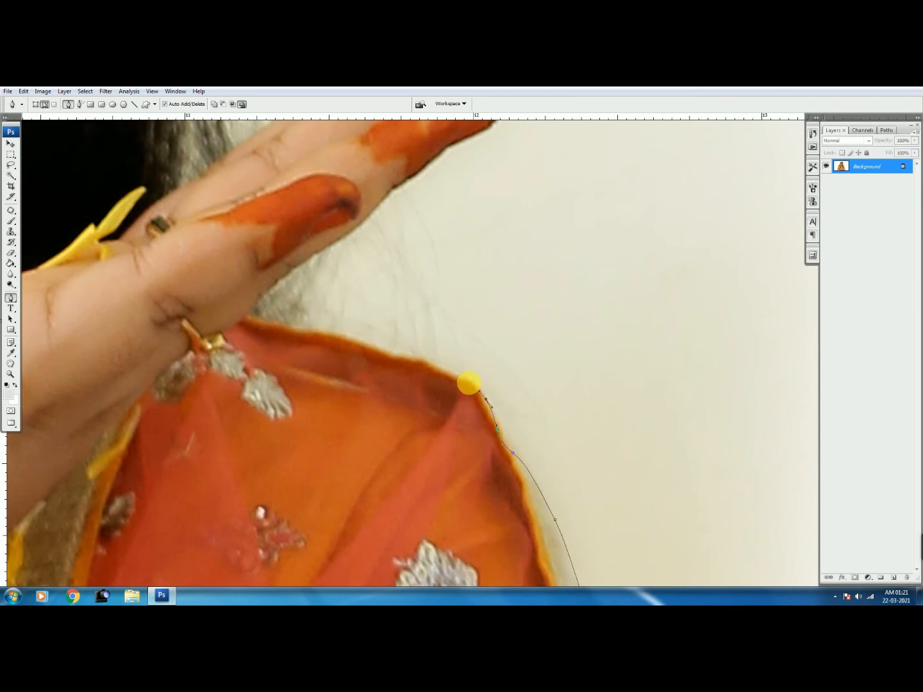
left_click(442, 370)
Bridge the path from the shoulder past the stray hairs and trace the underside of the middle red-tipped finger.
left_click_drag(485, 218, 532, 457)
left_click(467, 425)
left_click(457, 417)
left_click_drag(478, 410, 468, 430)
left_click(445, 455)
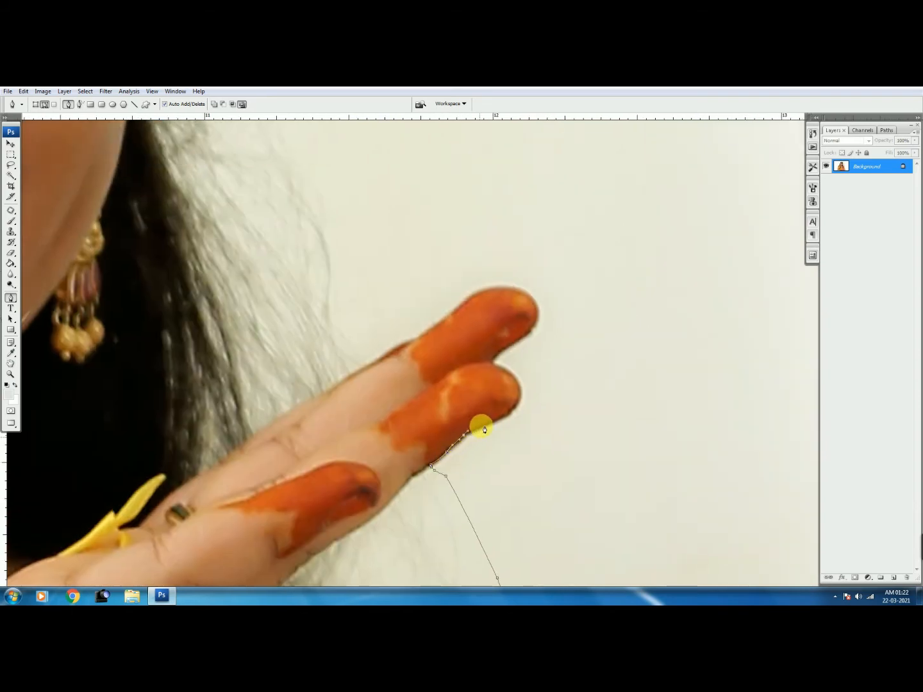
key("ctrl+plus")
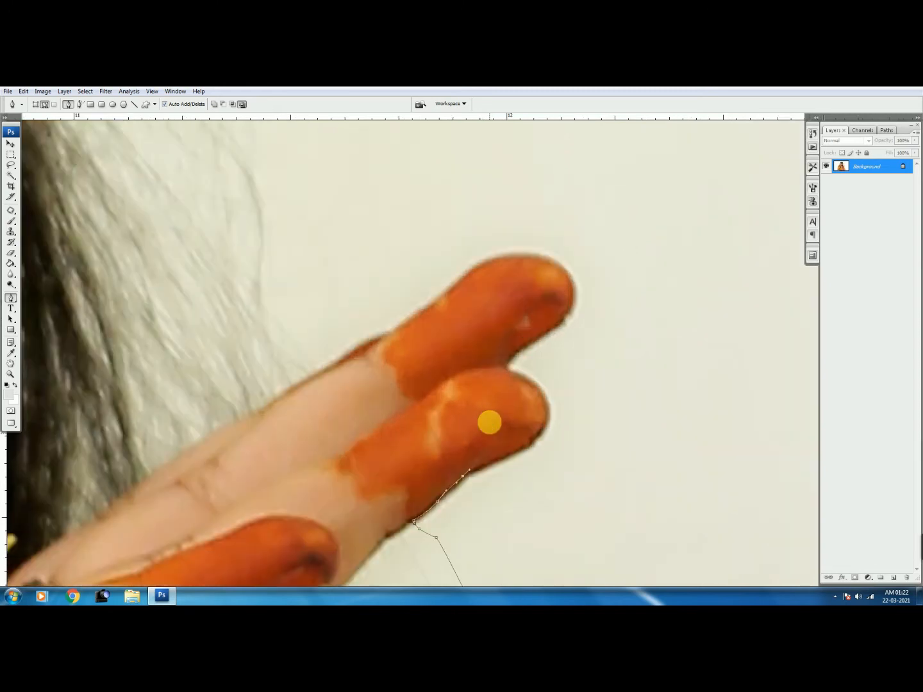
left_click_drag(488, 462, 468, 474)
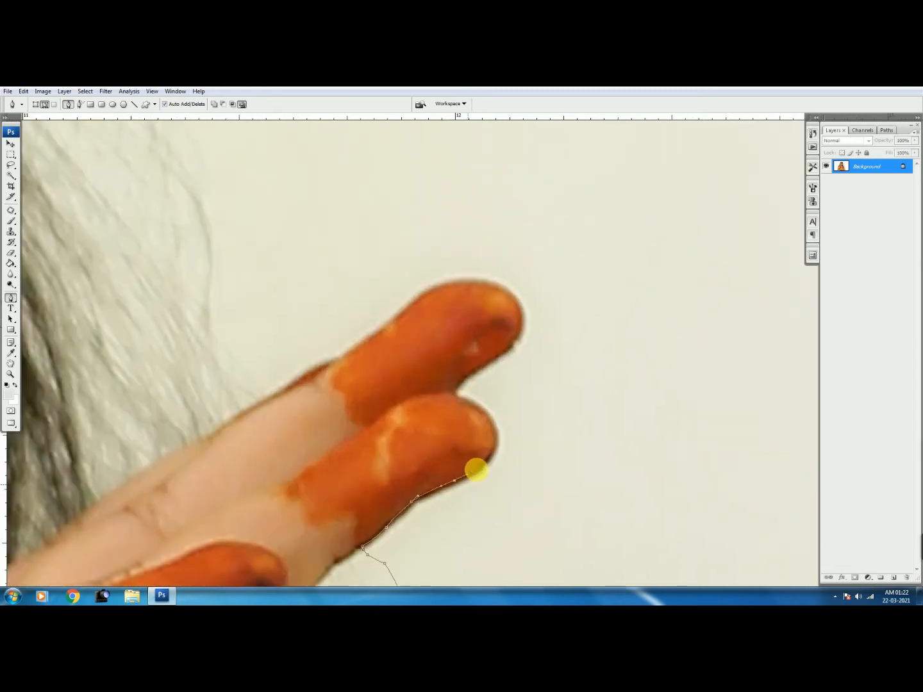
Trace the path around the two outermost red fingertips and back along the top finger to the stray hair.
left_click_drag(477, 411, 398, 367)
left_click_drag(333, 418, 321, 425)
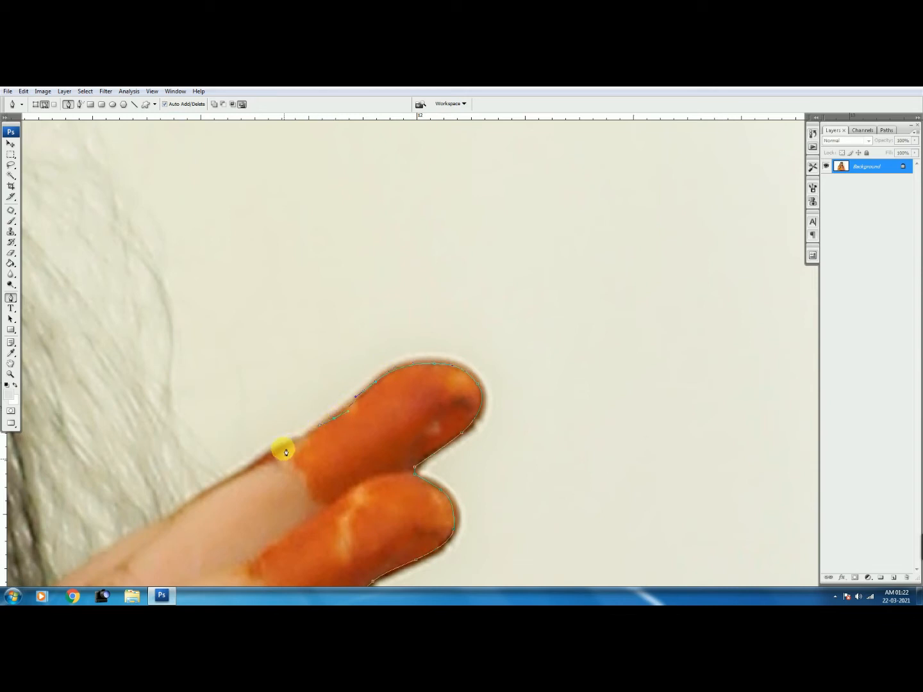
left_click_drag(246, 470, 335, 445)
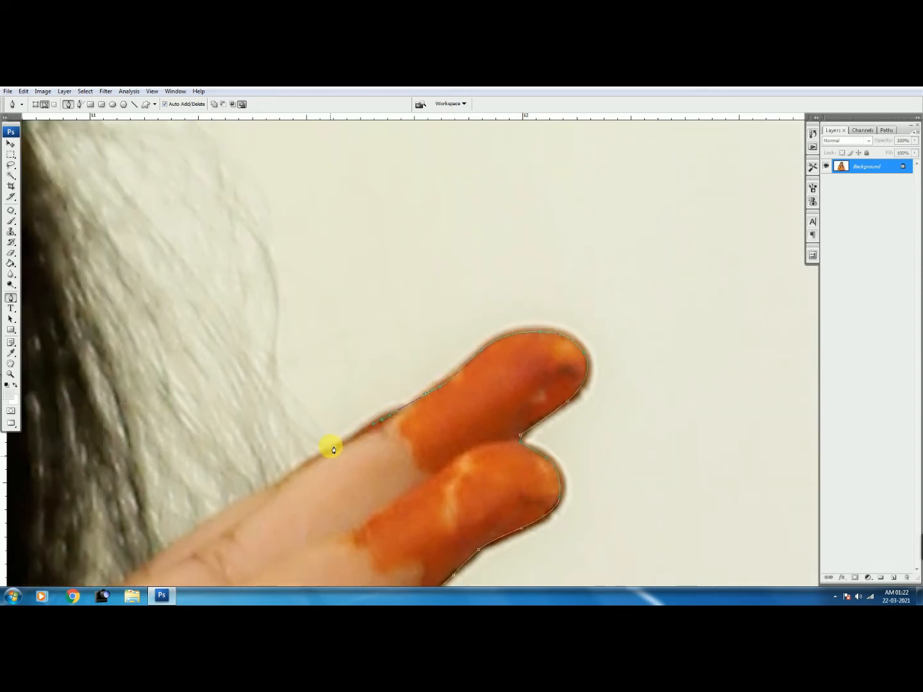
left_click(332, 450)
Route the path in a wide loose loop around the head and hair to just above the other hand's fingertips.
key("ctrl+minus")
key("ctrl+minus")
key("ctrl+minus")
key("ctrl+minus")
key("ctrl+minus")
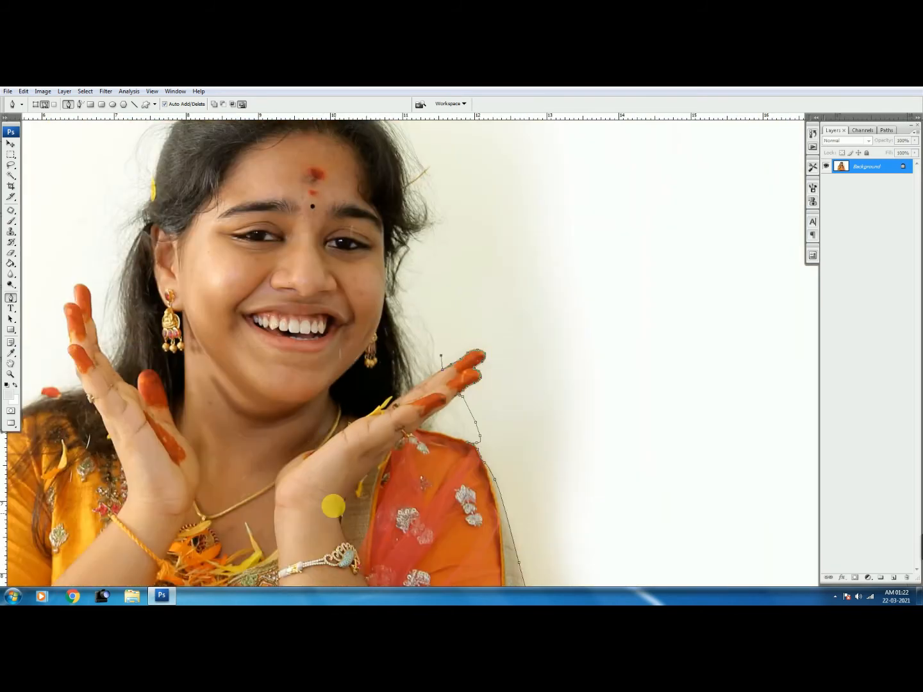
left_click_drag(520, 312, 510, 399)
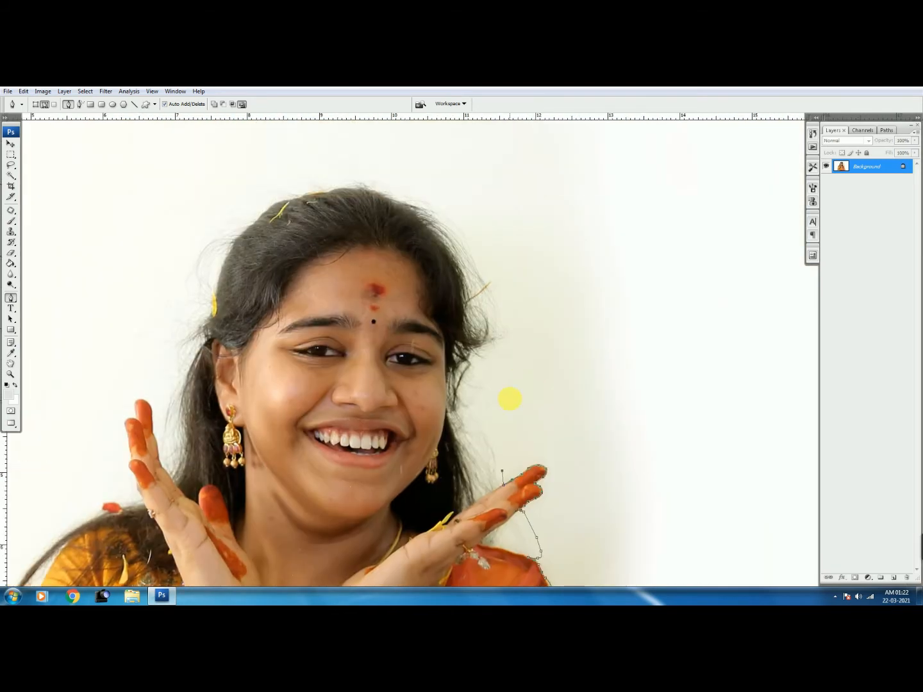
left_click_drag(534, 272, 554, 259)
left_click_drag(401, 216, 360, 222)
left_click_drag(289, 250, 270, 266)
left_click_drag(207, 335, 198, 357)
left_click(191, 377)
left_click_drag(244, 425, 273, 455)
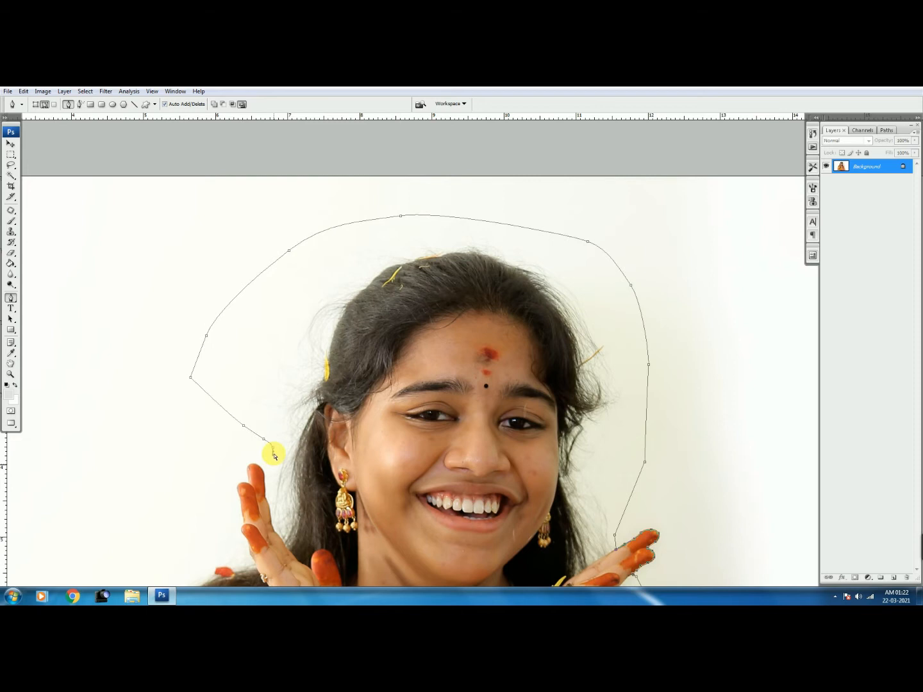
Bring the path down the gap between the hair and the other hand, turning up at the tallest finger's base.
key("ctrl+plus")
key("ctrl+plus")
key("ctrl+plus")
left_click_drag(541, 348, 715, 225)
left_click_drag(186, 490, 487, 320)
left_click_drag(97, 540, 449, 330)
left_click_drag(509, 397, 509, 408)
left_click_drag(508, 515, 494, 475)
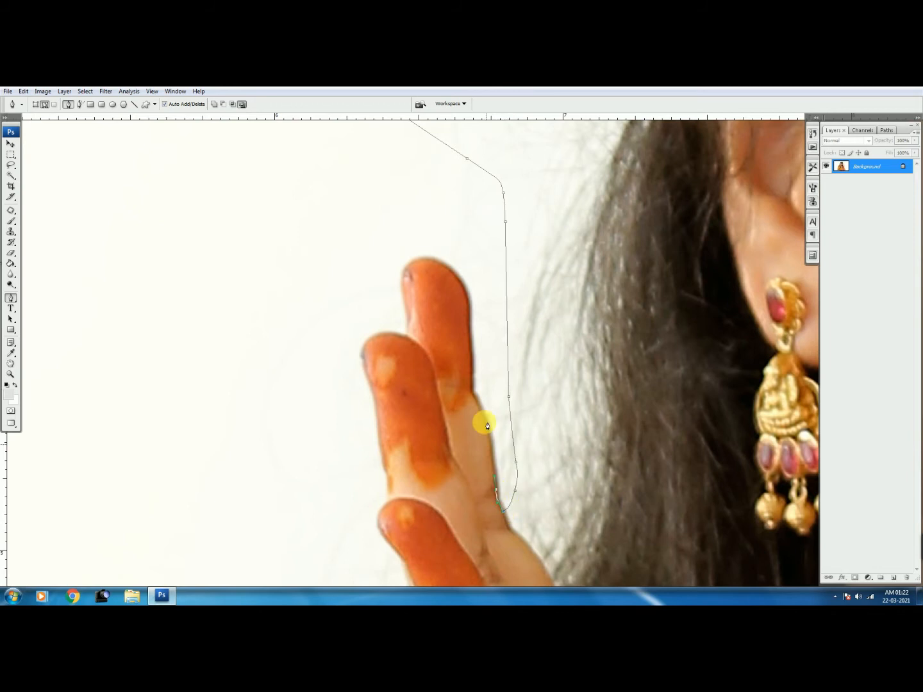
Trace the path up the tallest finger, around its red tip, and down to the neighbouring fingertip.
left_click(473, 394)
scroll(469, 365, "up", 1)
left_click(470, 366)
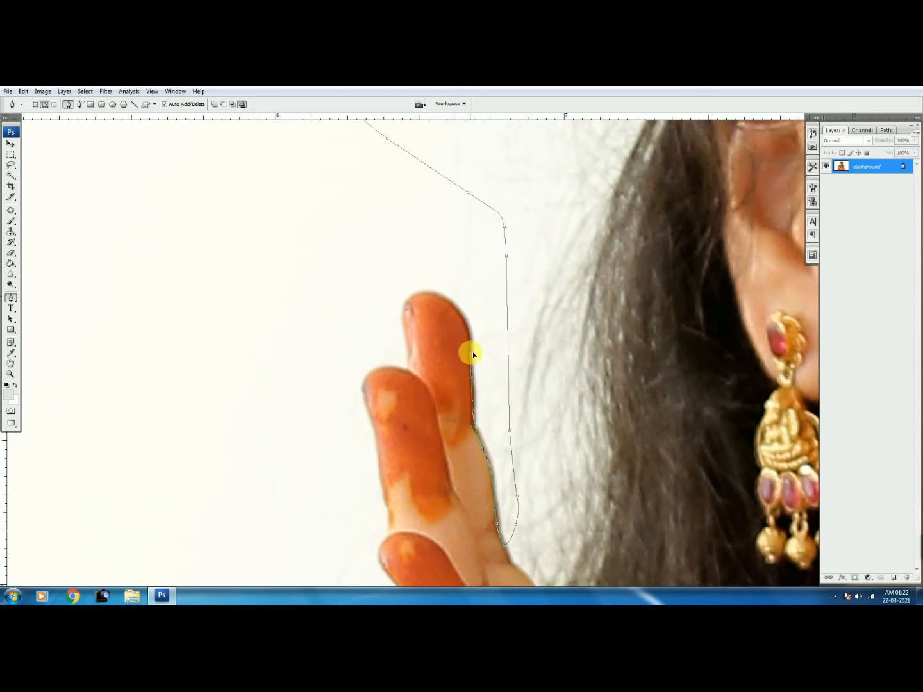
scroll(471, 320, "up", 1)
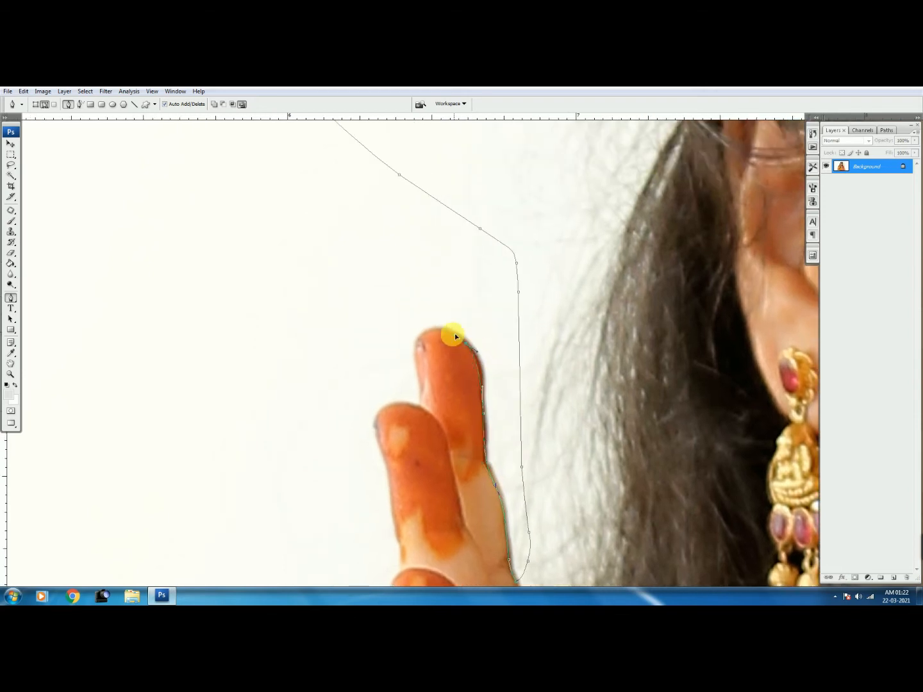
left_click_drag(428, 331, 421, 344)
left_click(416, 373)
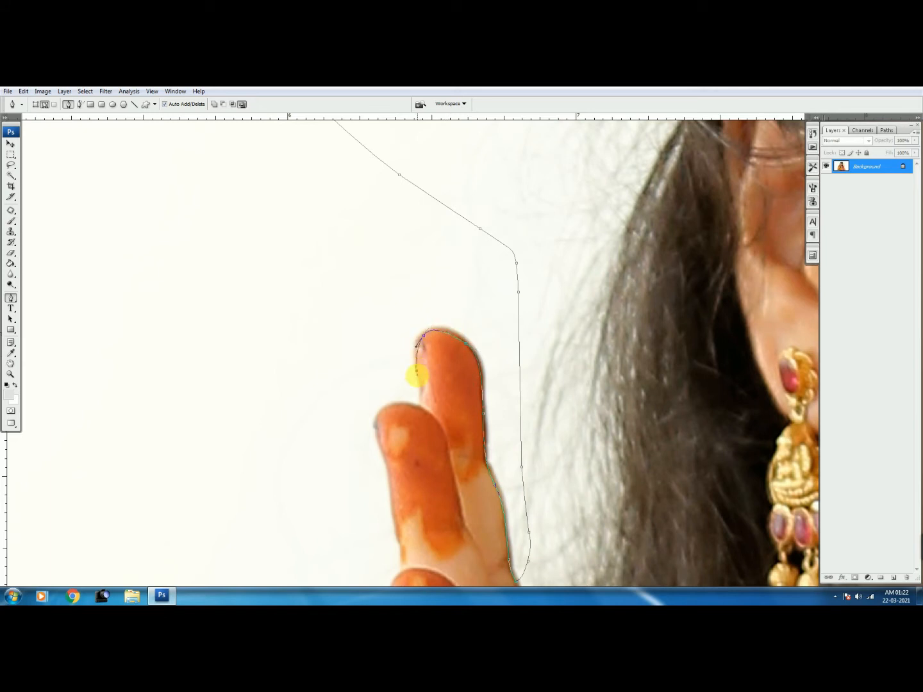
left_click(424, 410)
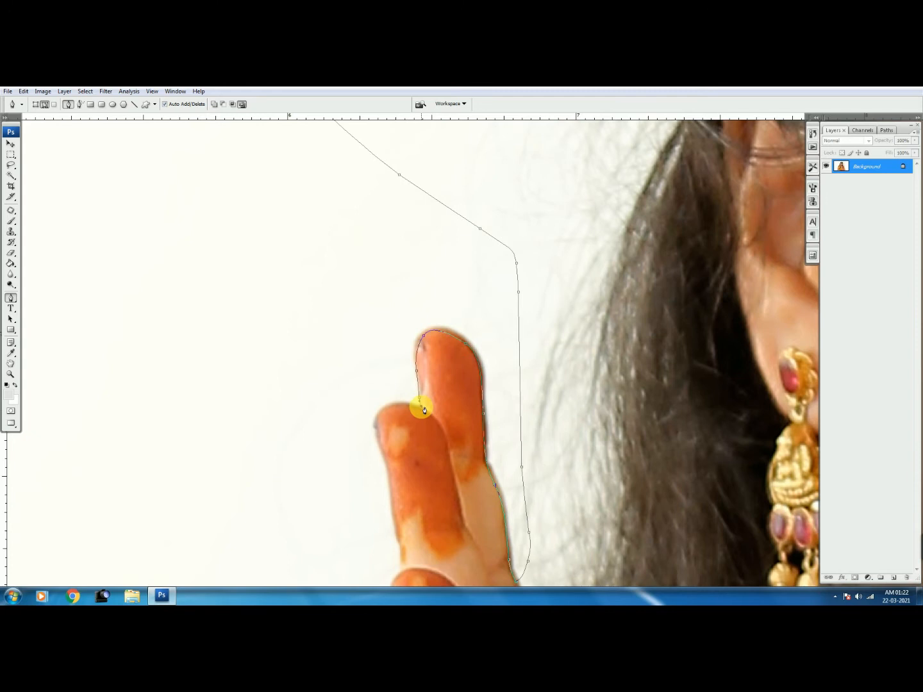
Trace the path around the neighbouring finger's red tip, down its outer edge and around the lowest red fingertip.
left_click_drag(393, 414, 408, 350)
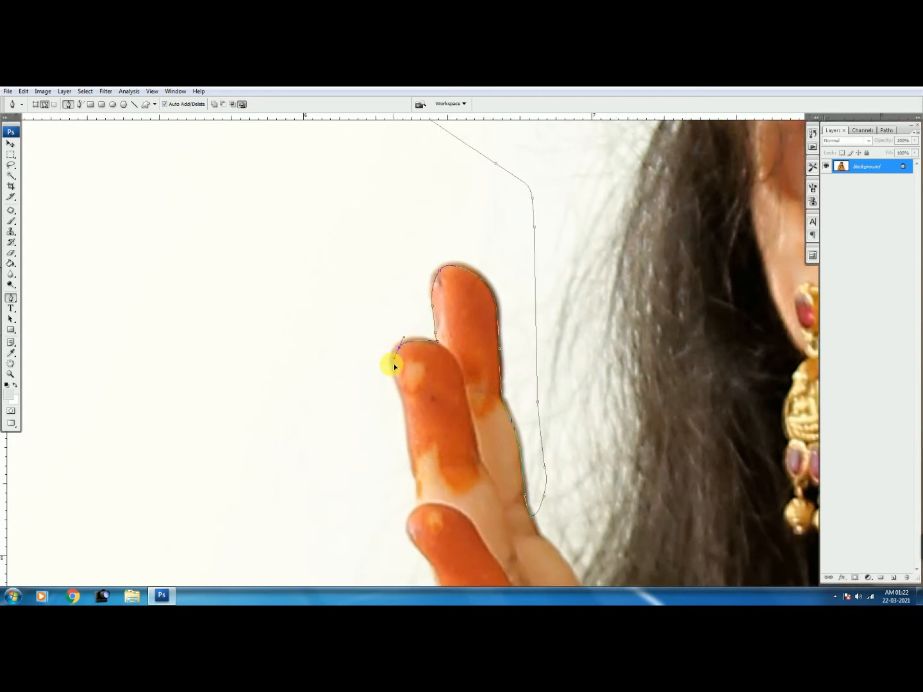
left_click_drag(401, 398, 432, 392)
left_click(432, 407)
left_click_drag(423, 437, 470, 360)
Route the path in a wide loose loop around the loose hair over the shoulder and close it at the sleeve.
left_click_drag(398, 327, 376, 330)
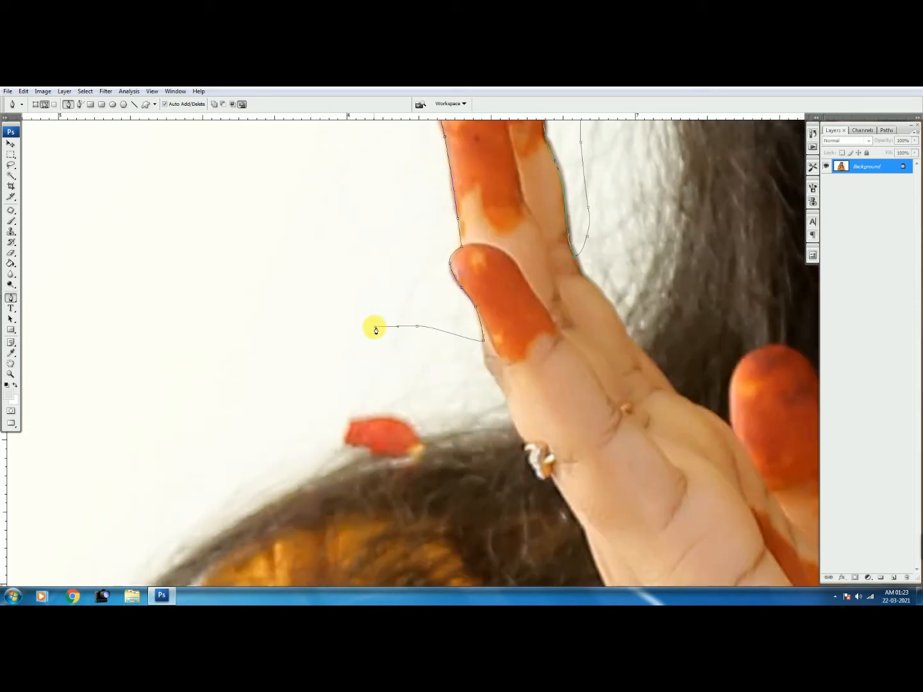
key("ctrl+minus")
key("ctrl+minus")
left_click_drag(270, 447, 343, 264)
left_click_drag(331, 408, 358, 403)
left_click(377, 397)
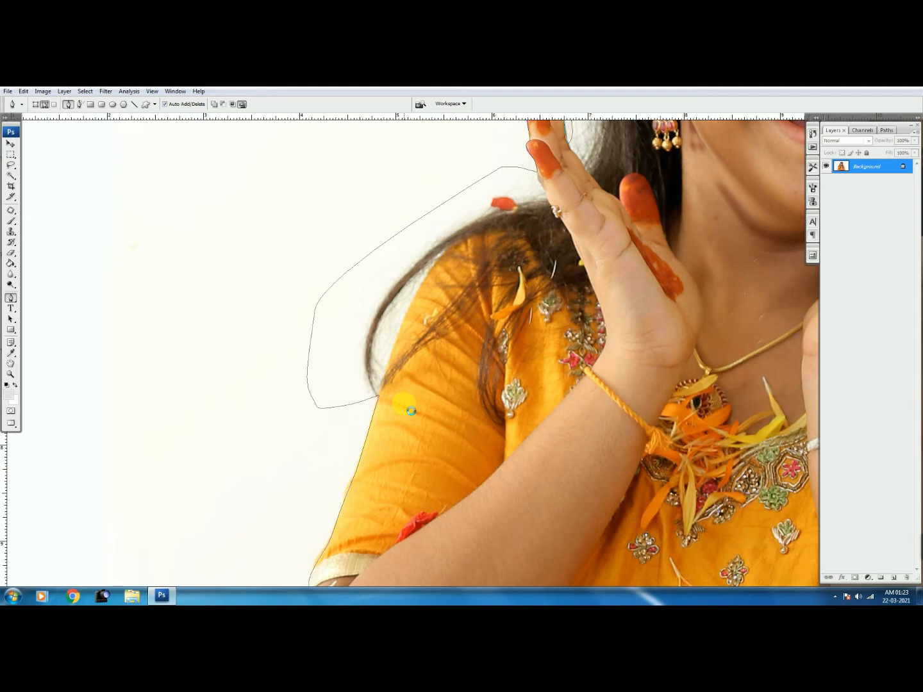
Convert the closed path into a selection and feather it by 1 pixel.
key("ctrl+Return")
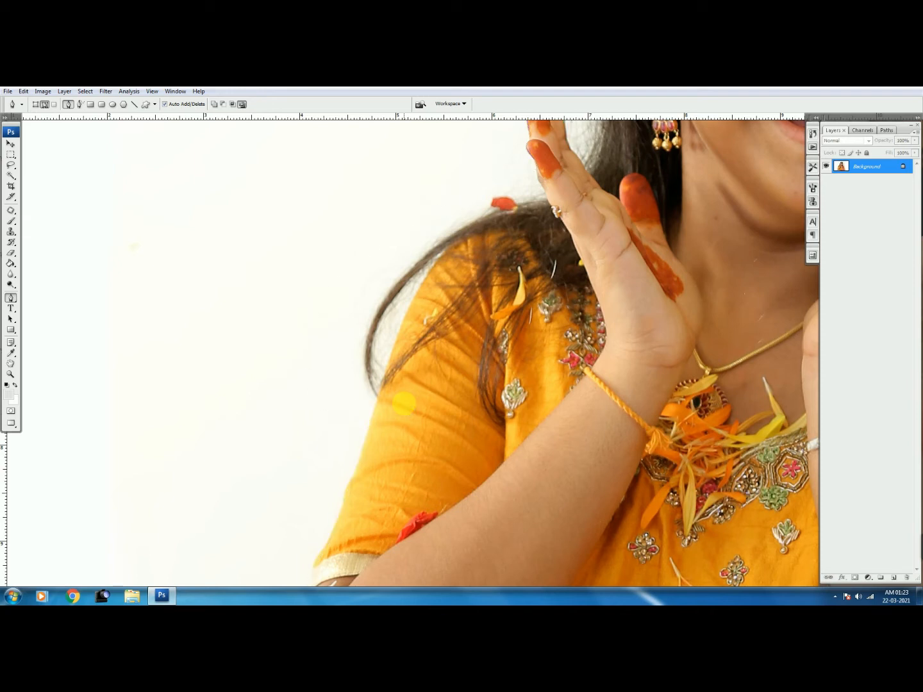
key("ctrl+minus")
key("ctrl+minus")
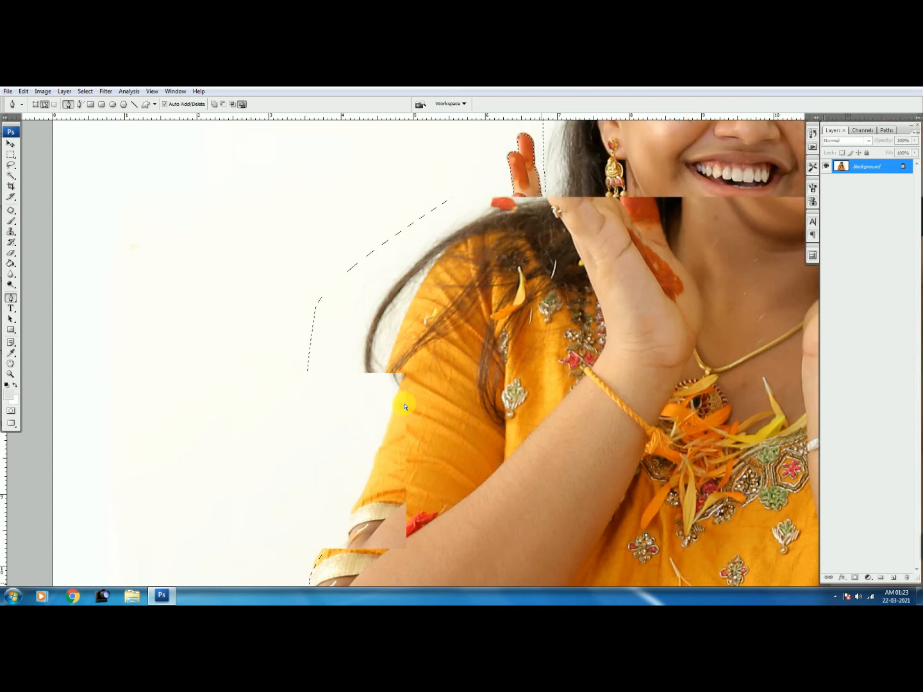
key("ctrl+minus")
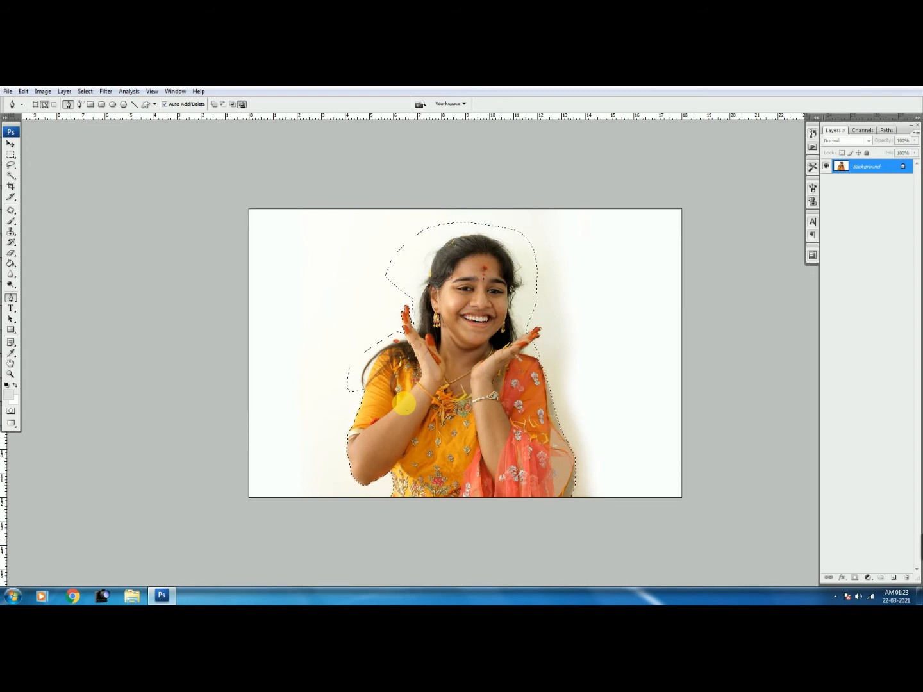
key("alt+ctrl+d")
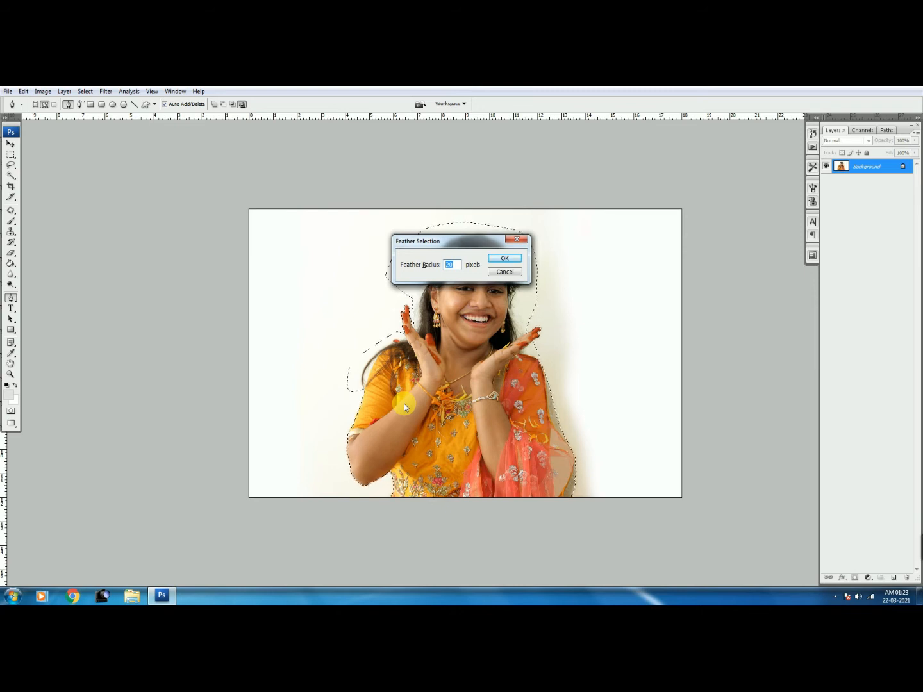
type("1")
left_click(504, 258)
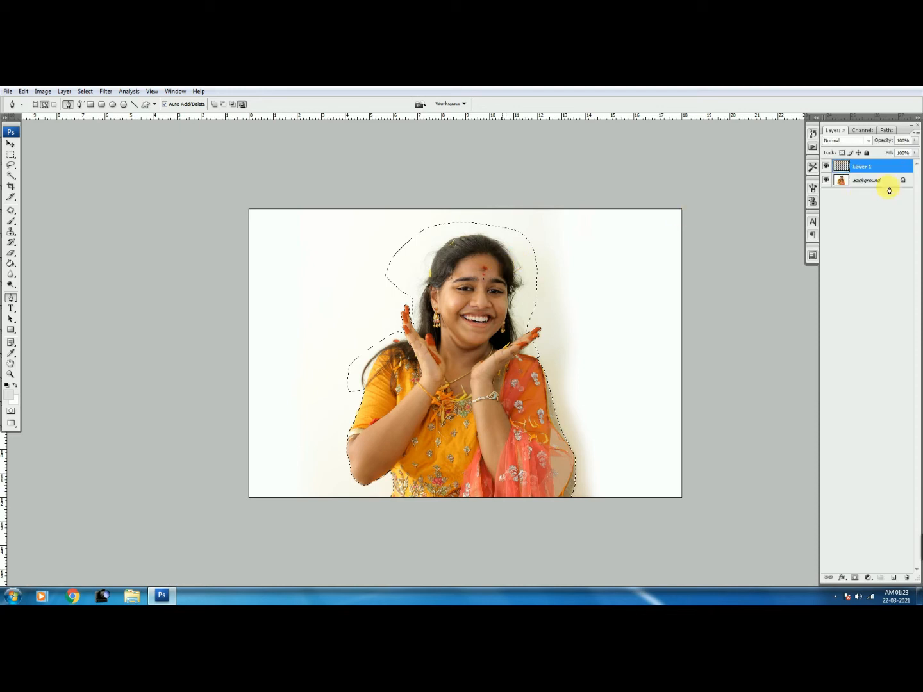
Copy the selected girl onto a new layer and show her in a floating document window with the Background layer hidden.
left_click(827, 182)
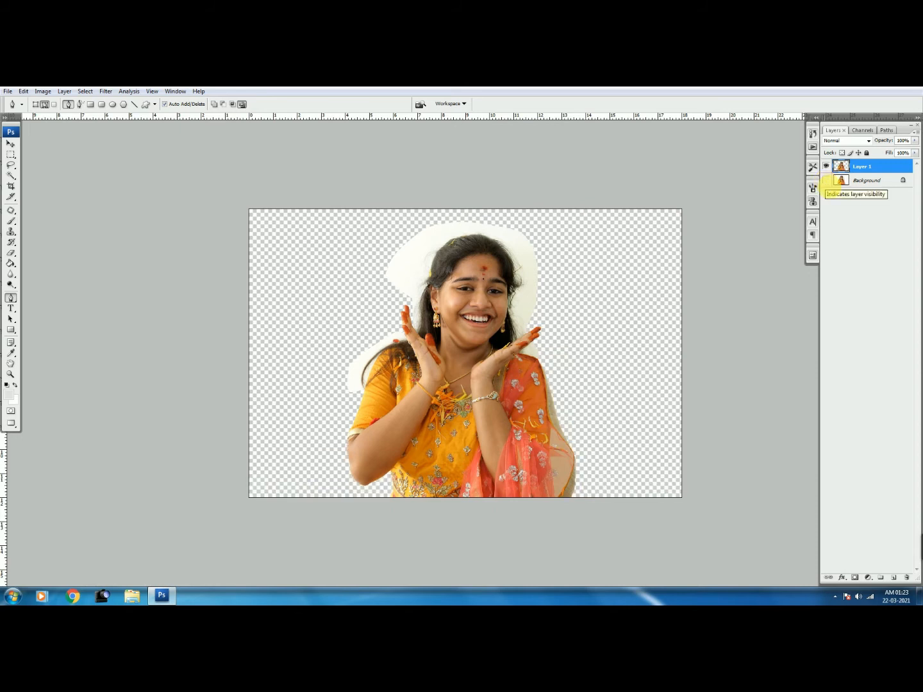
key("f")
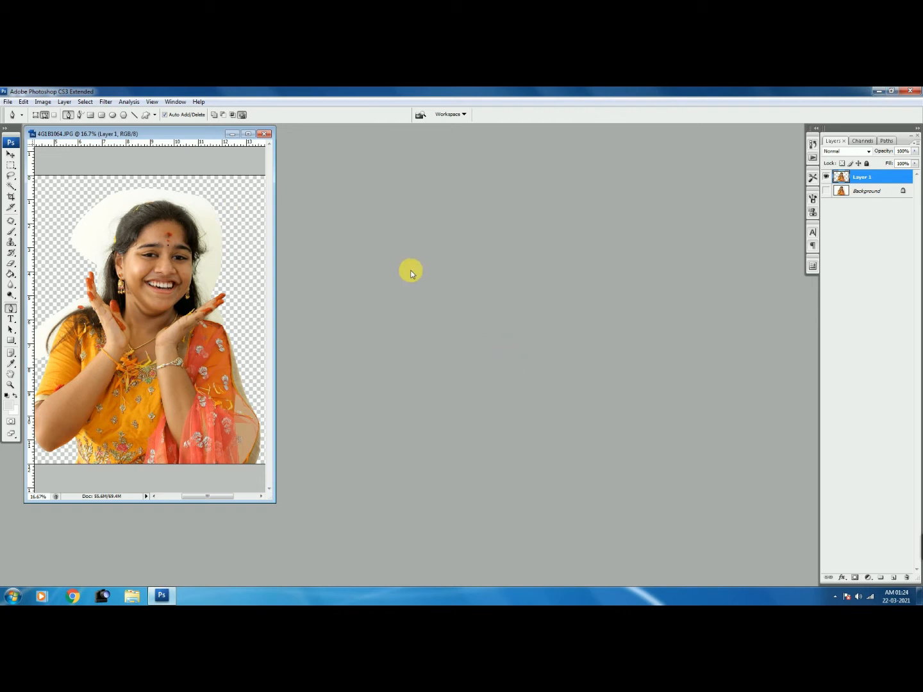
Open the SK (521) image from the Desktop folder in Windows Explorer as a new Photoshop document.
left_click(131, 597)
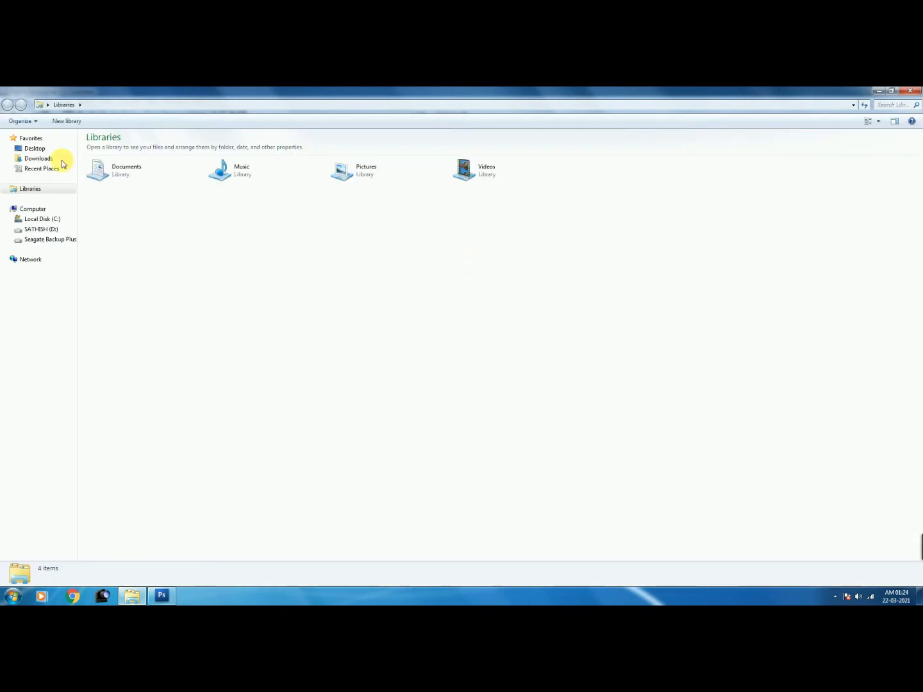
left_click(36, 148)
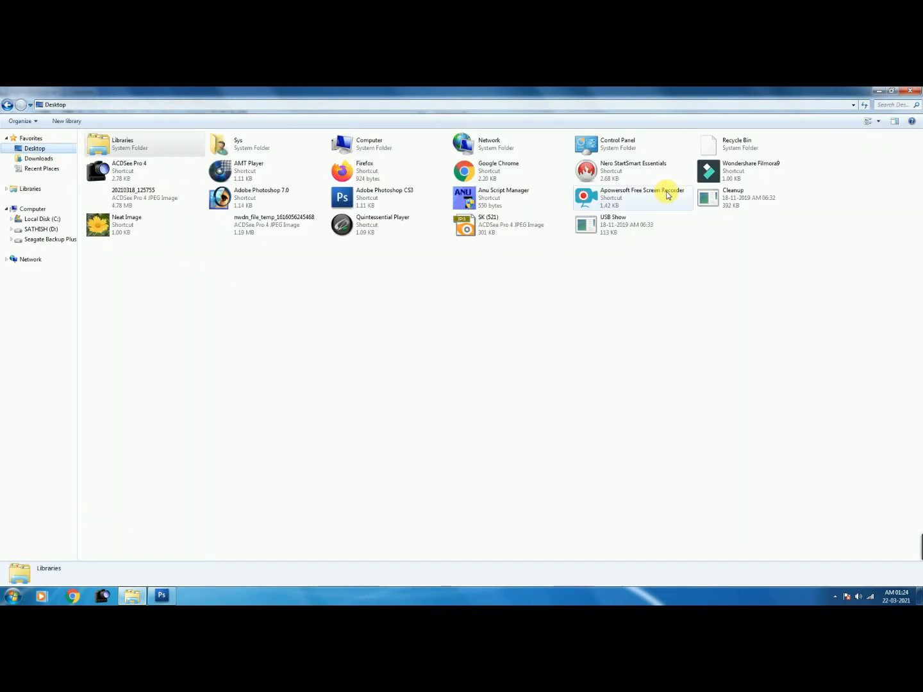
left_click(488, 229)
left_click_drag(467, 235, 352, 443)
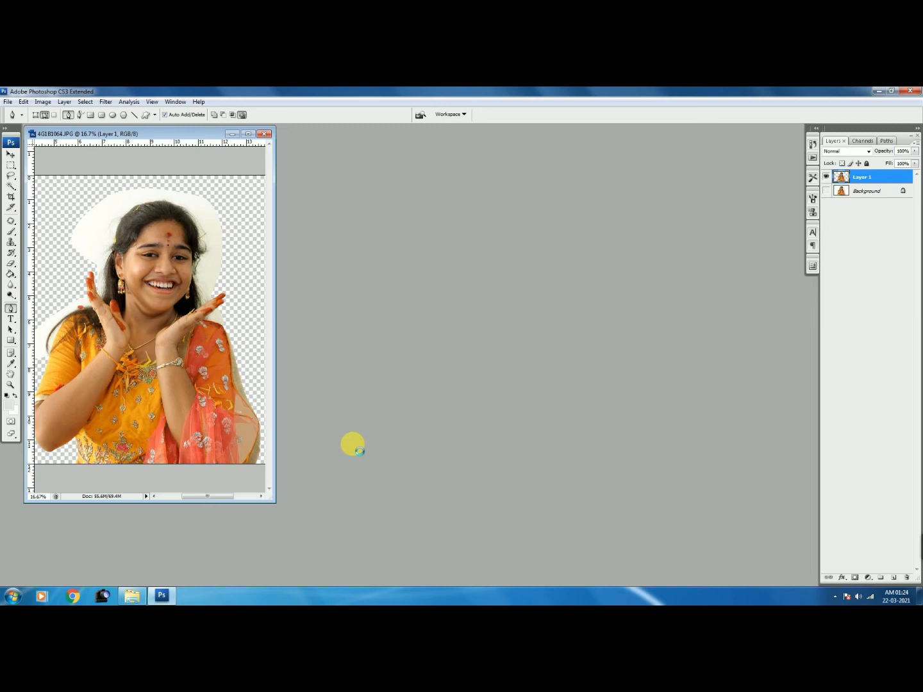
left_click_drag(352, 444, 337, 441)
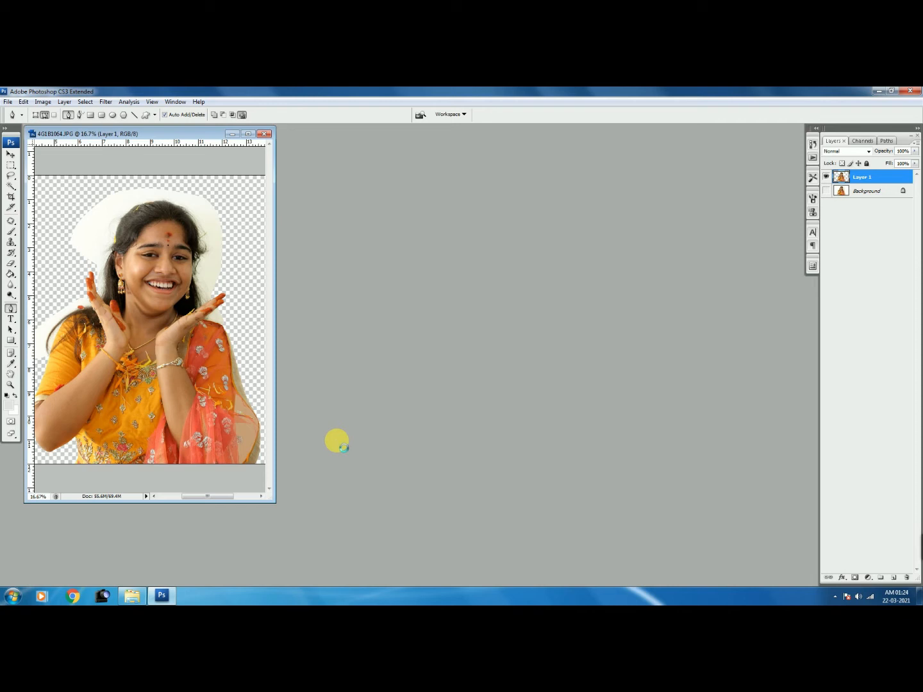
left_click_drag(337, 441, 336, 441)
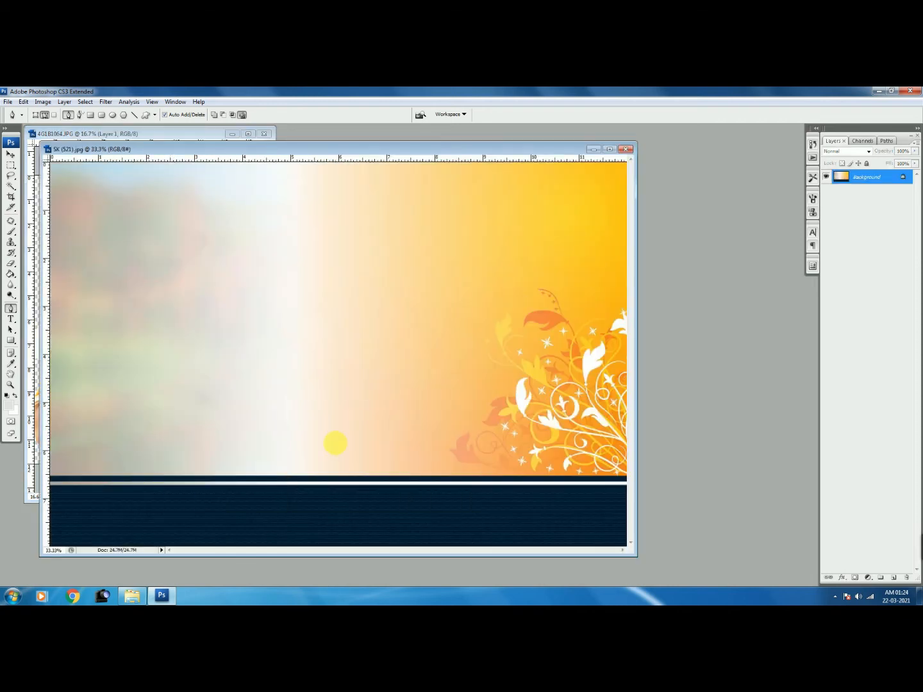
Bring the girl's cutout layer into the SK (521) document with the Move tool.
left_click_drag(444, 151, 565, 180)
left_click(10, 154)
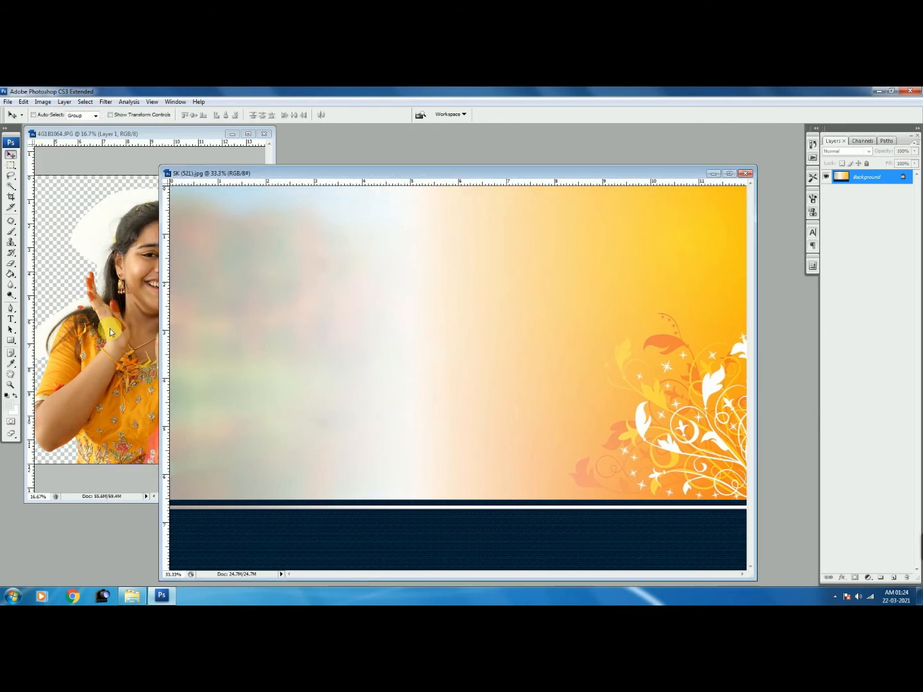
left_click_drag(110, 331, 402, 391)
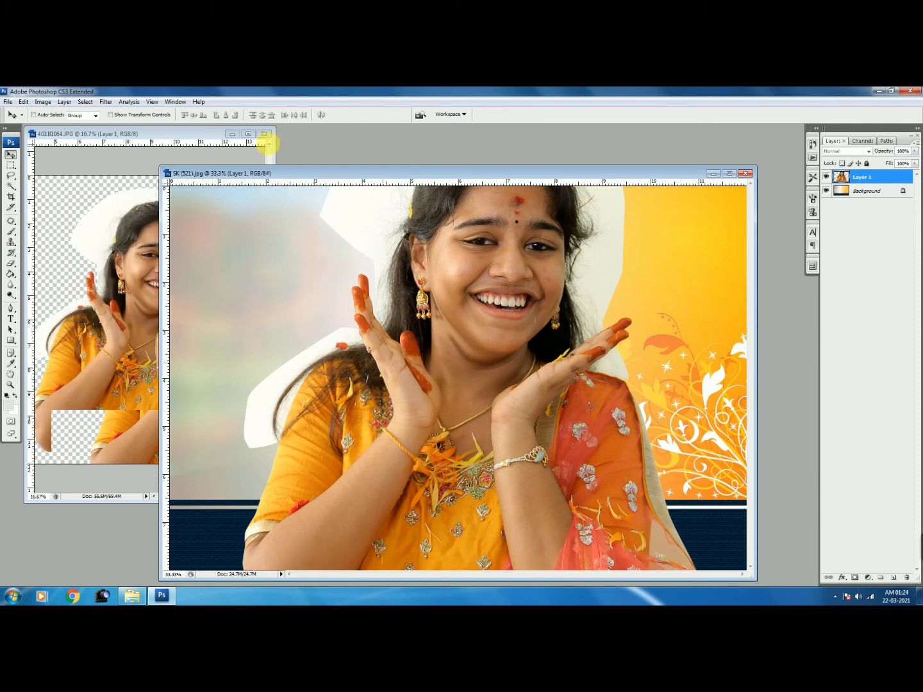
Close the original portrait document without saving and maximize the SK (521) document.
left_click(265, 135)
left_click(464, 283)
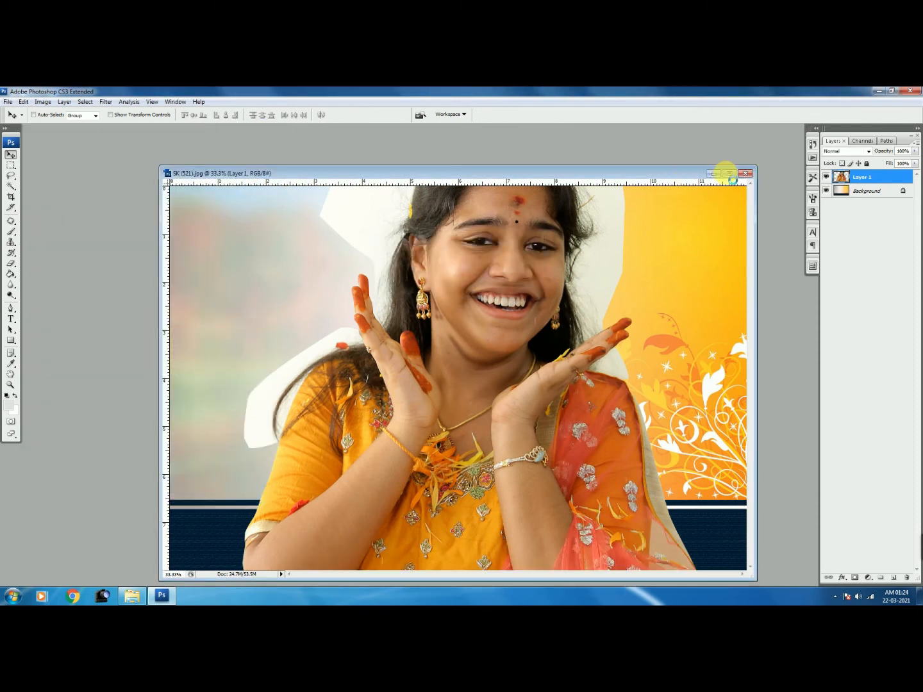
left_click(729, 174)
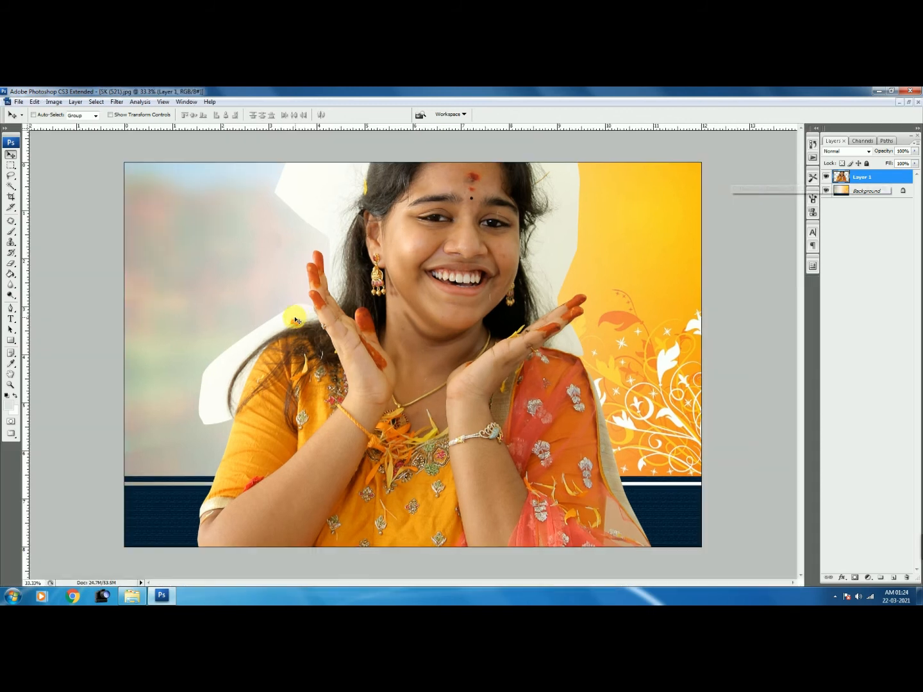
Scale the girl's layer proportionally to about 69.8% and place her in the left half with her body on the bottom edge.
key("ctrl+minus")
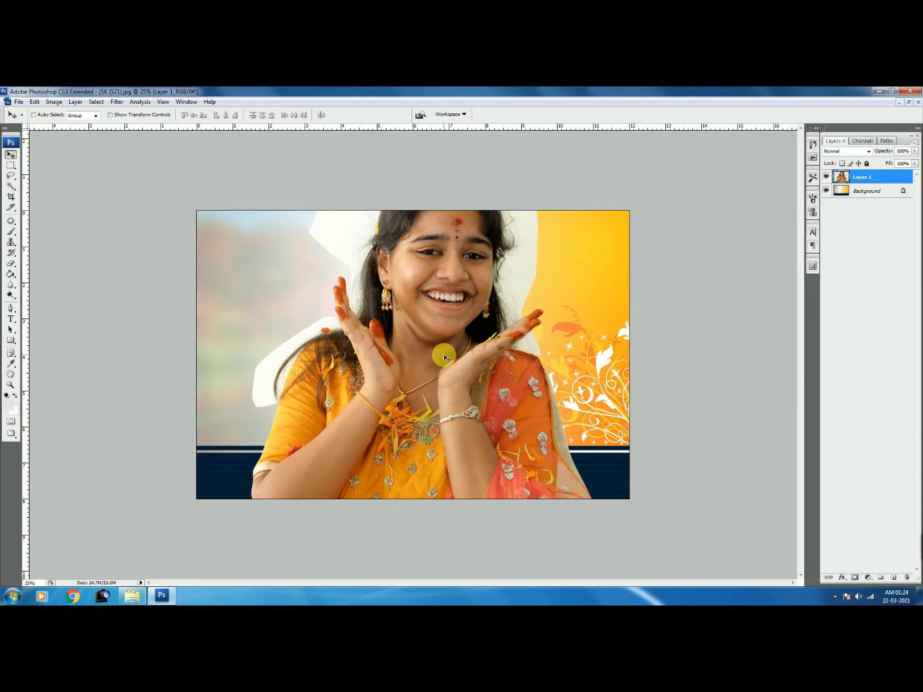
key("ctrl+t")
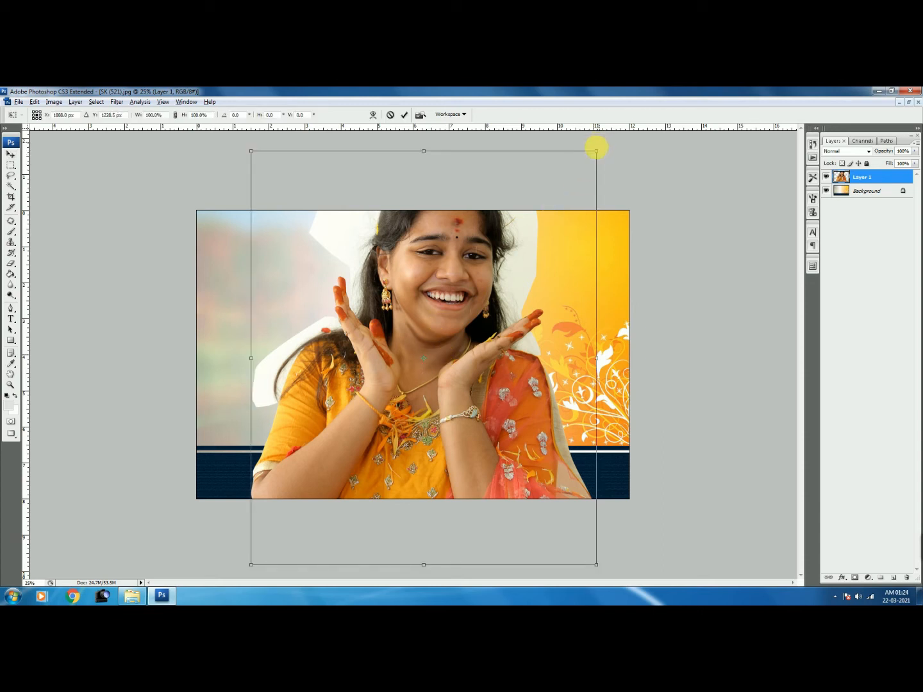
left_click_drag(579, 192, 572, 239)
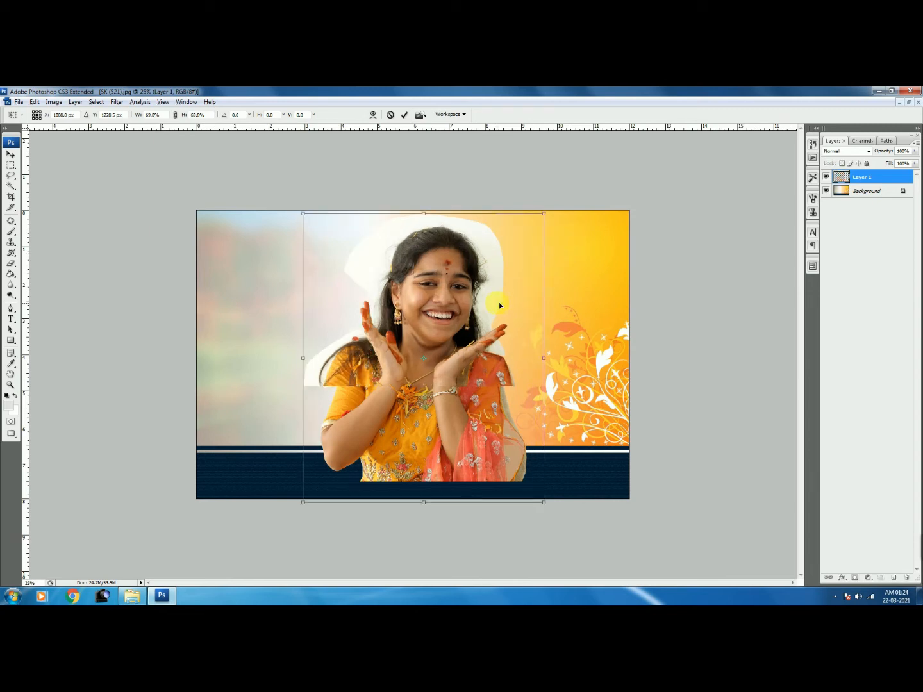
left_click_drag(435, 383, 366, 375)
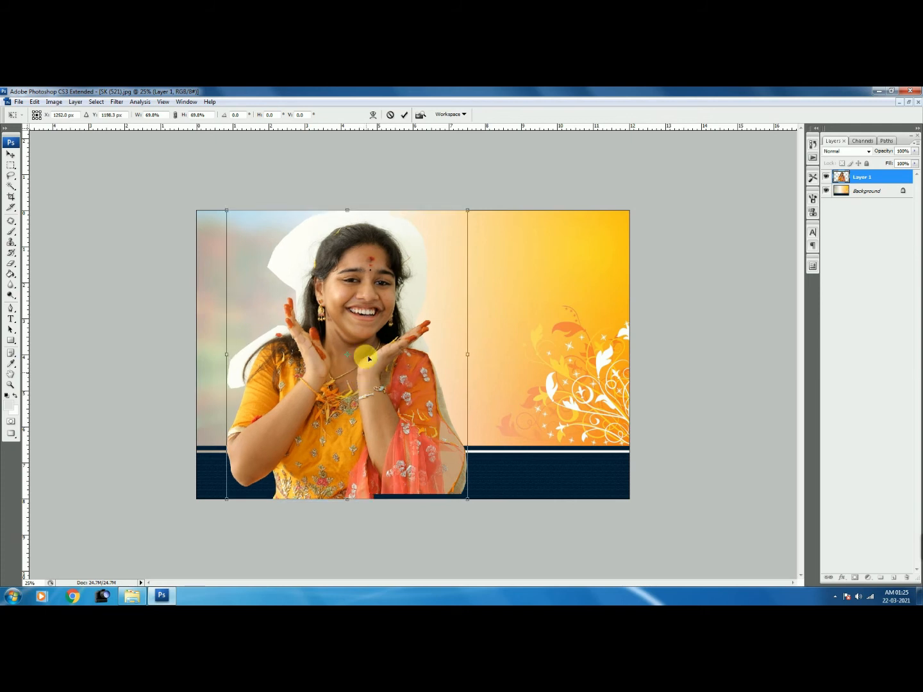
double_click(398, 328)
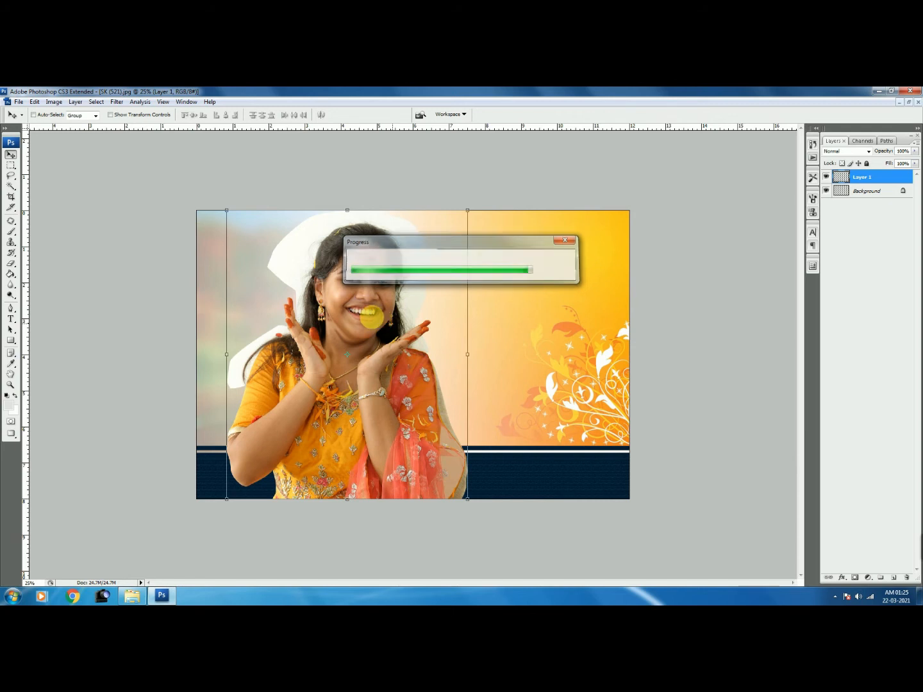
Draw a loose closed Pen path around the girl's head, hair, hands and shoulders, starting and ending just below her chin.
key("p")
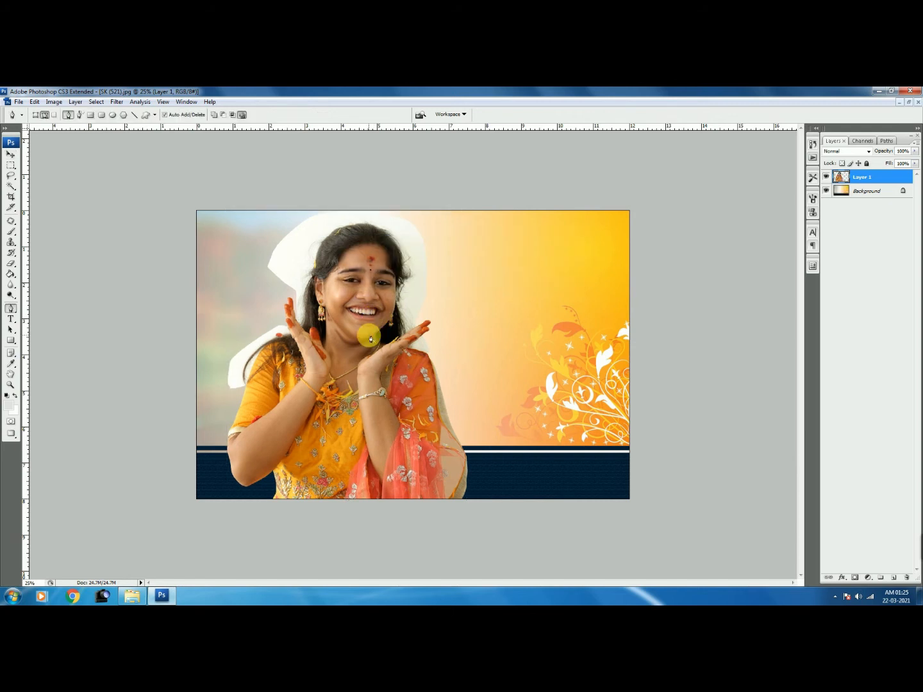
mouse_move(370, 339)
left_mouse_down()
mouse_move(375, 357)
mouse_move(415, 379)
mouse_move(446, 363)
left_mouse_up()
left_click_drag(442, 228, 438, 218)
left_click_drag(415, 197, 406, 193)
left_click_drag(373, 182, 359, 185)
left_click_drag(287, 194, 237, 226)
left_click_drag(197, 266, 187, 301)
left_click_drag(176, 379, 181, 405)
mouse_move(209, 425)
left_mouse_down()
mouse_move(225, 433)
mouse_move(268, 423)
left_mouse_up()
left_click(367, 338)
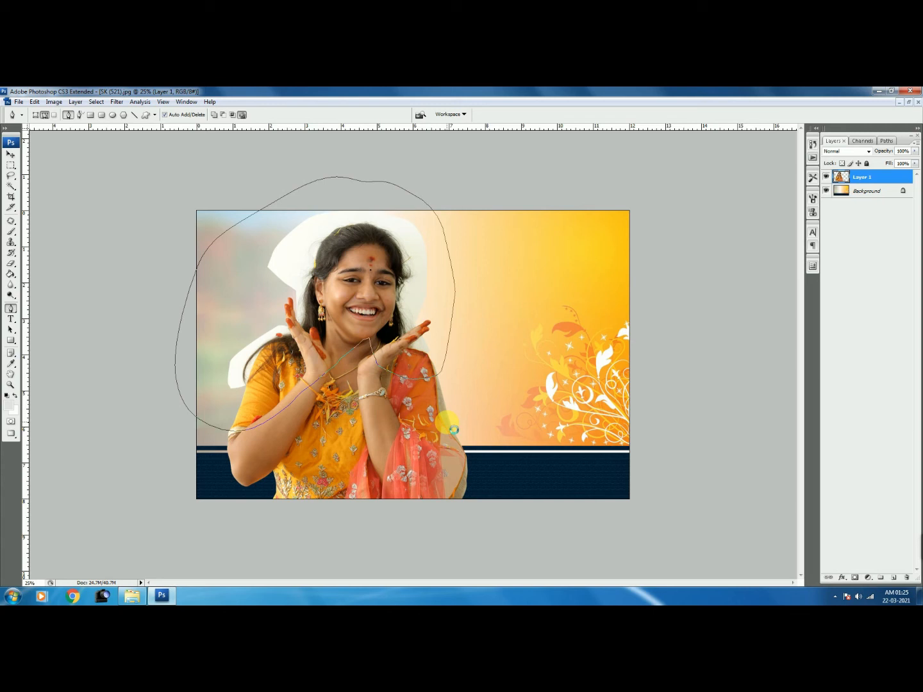
Copy the area inside the path from Layer 1 onto a new layer and hide Layer 1.
key("ctrl+Return")
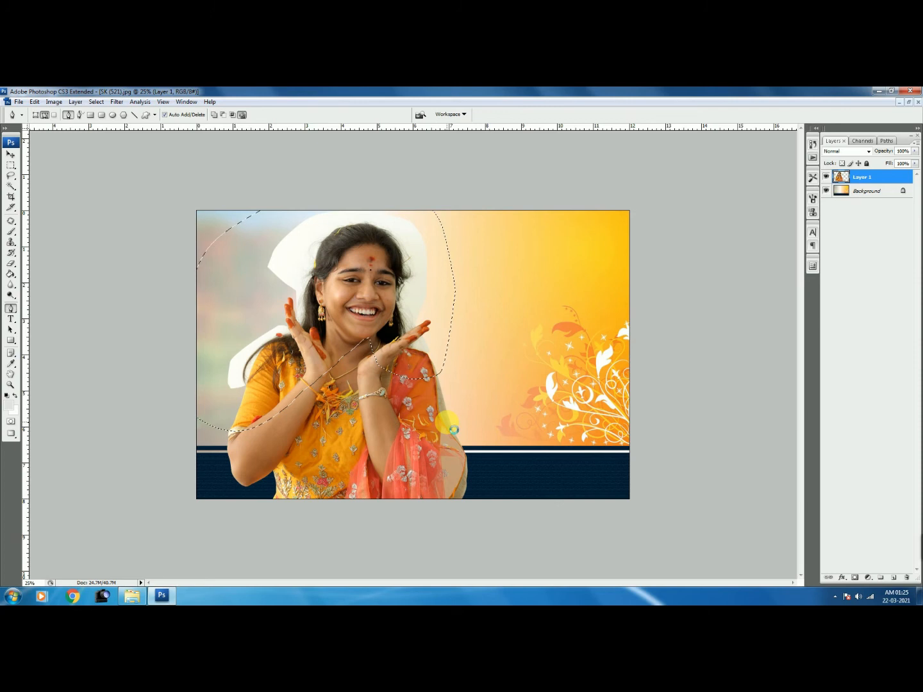
key("ctrl+j")
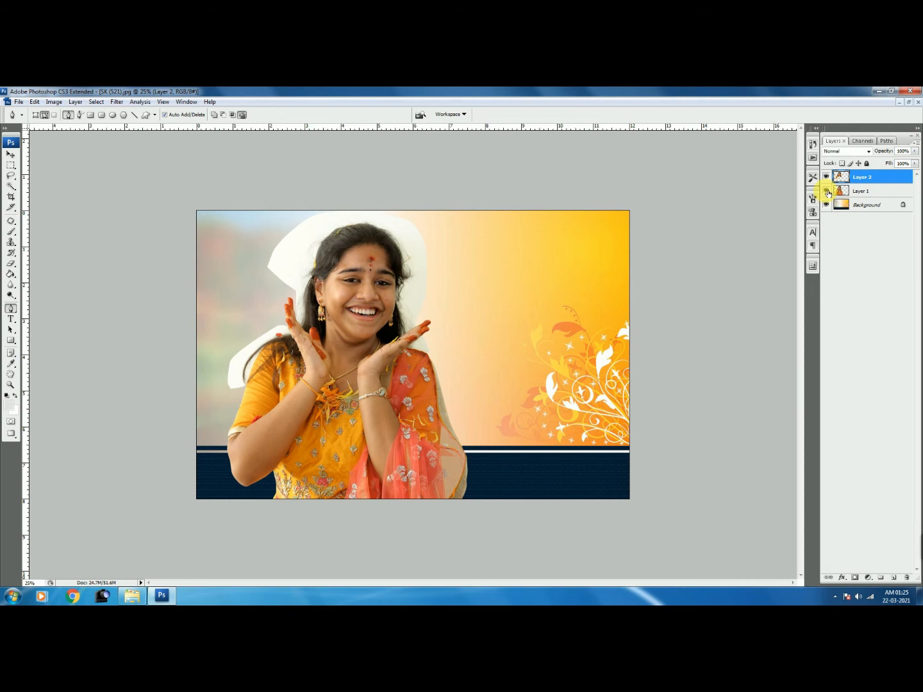
left_click(826, 191)
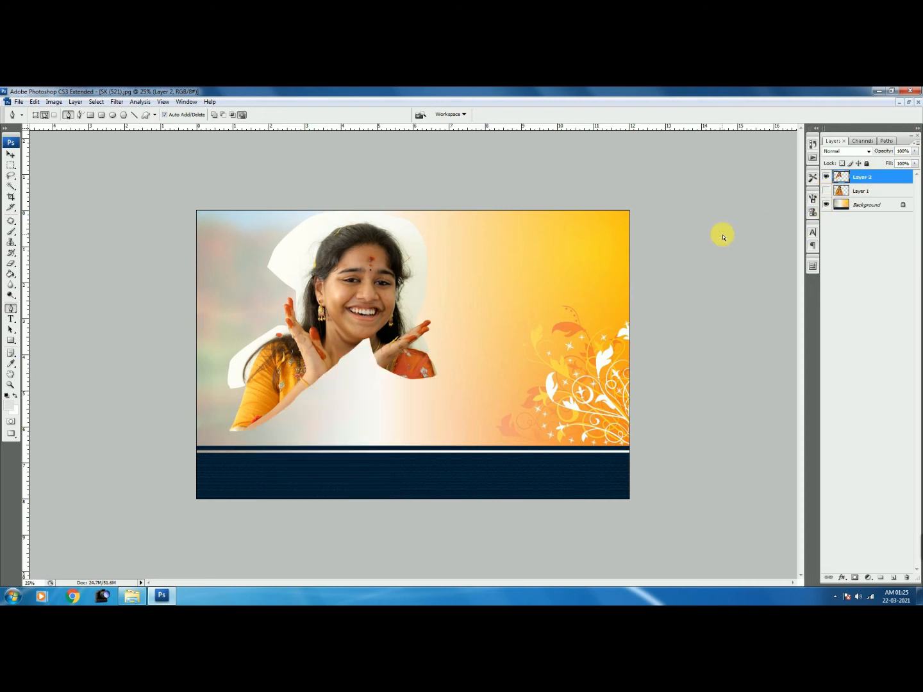
Desaturate the copied head-and-hair layer and set its blending mode to Multiply.
key("ctrl+shift+u")
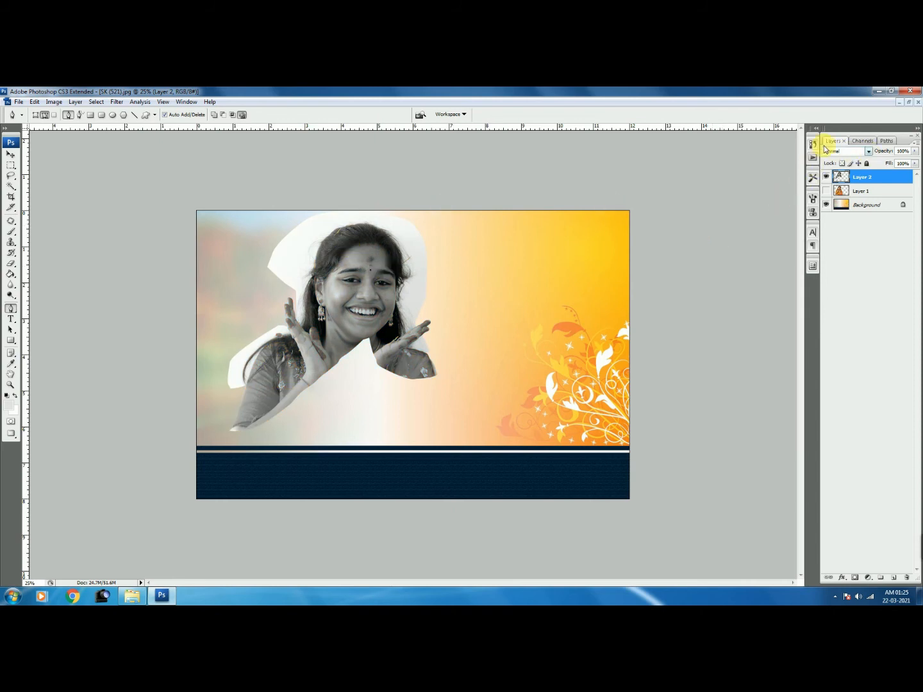
left_click(869, 151)
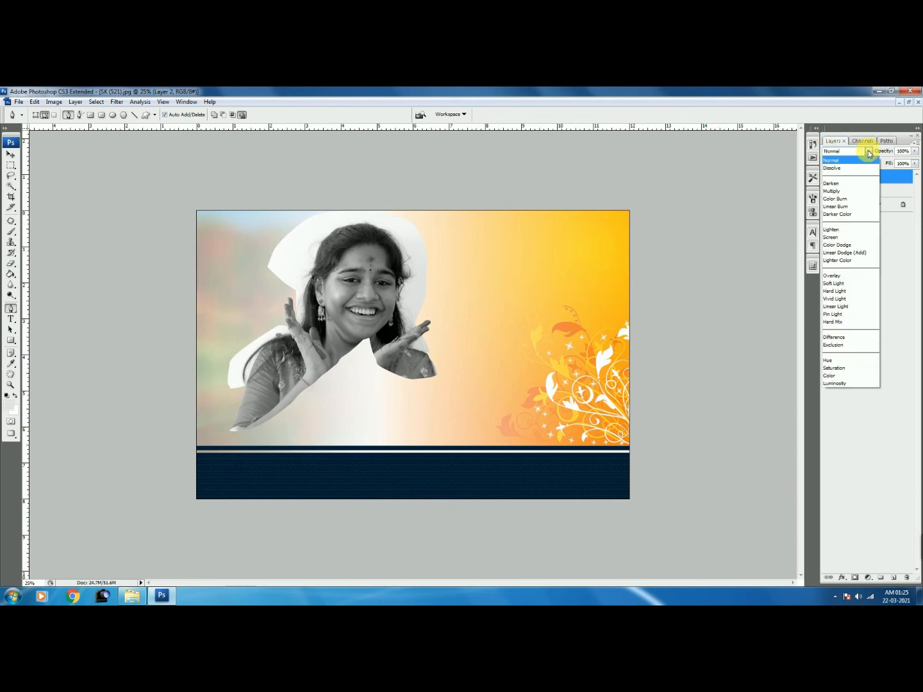
left_click(833, 191)
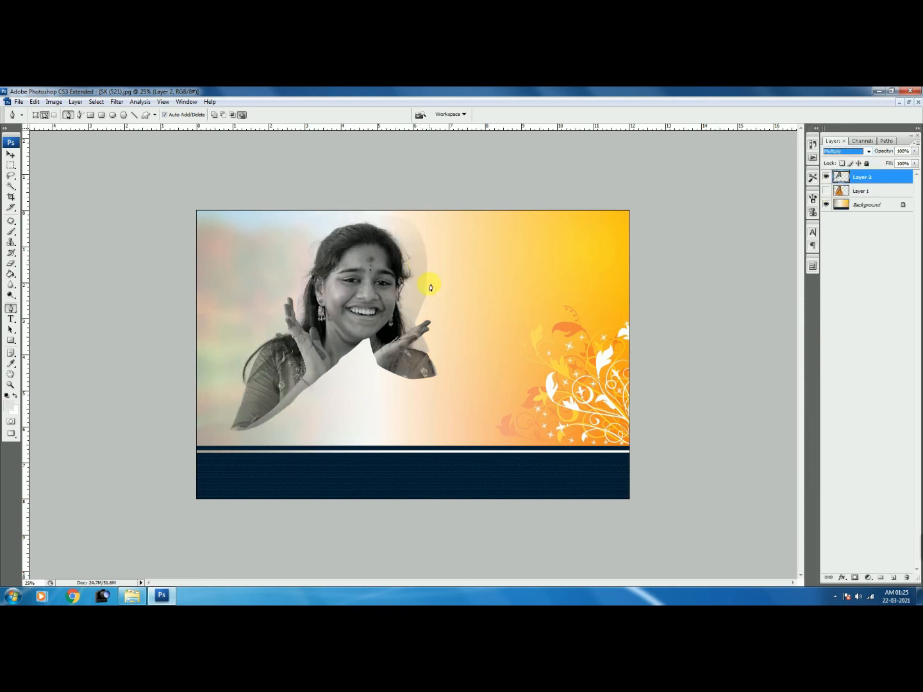
Set the Curves white point of Layer 2 by sampling the grey margin beside the girl's hair.
key("ctrl+m")
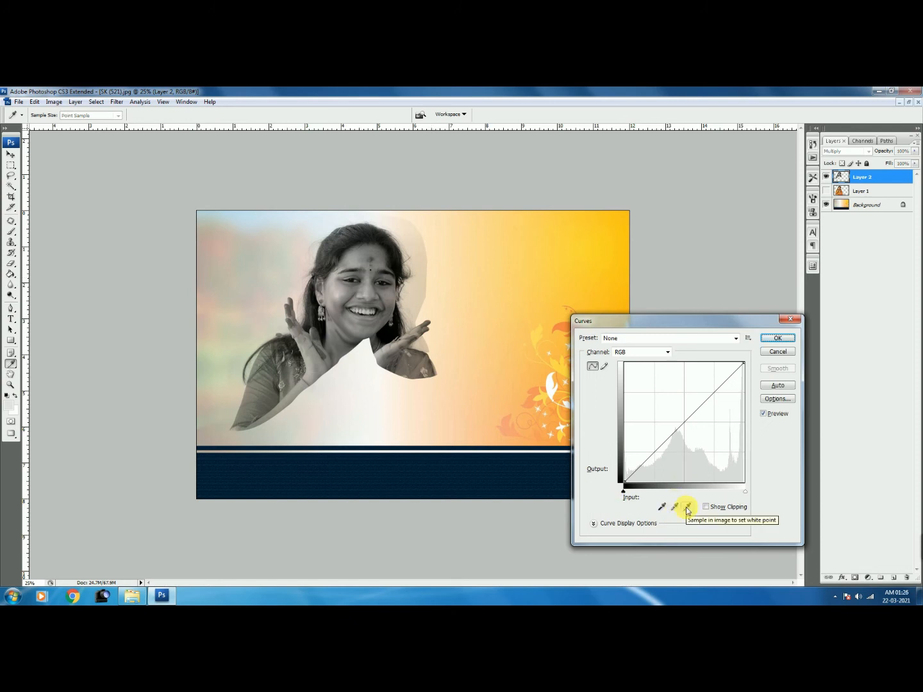
left_click(686, 508)
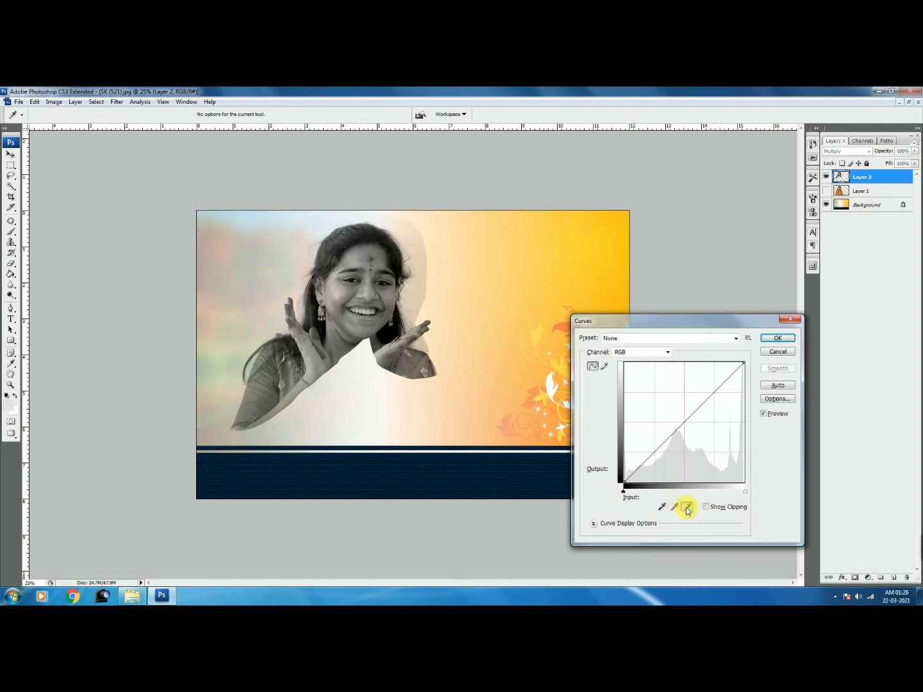
left_click(425, 291)
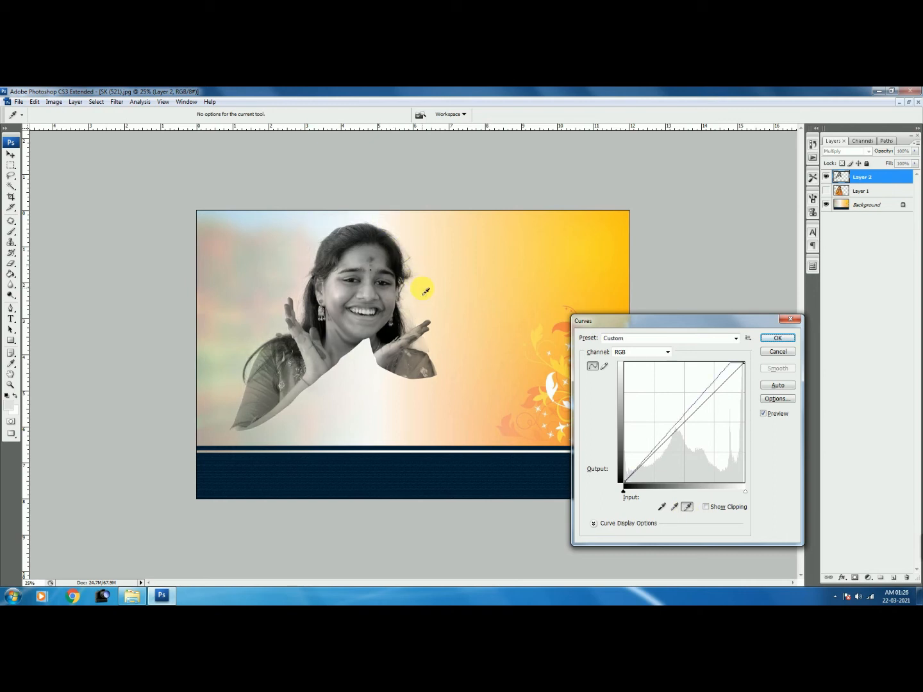
left_click(777, 338)
key("p")
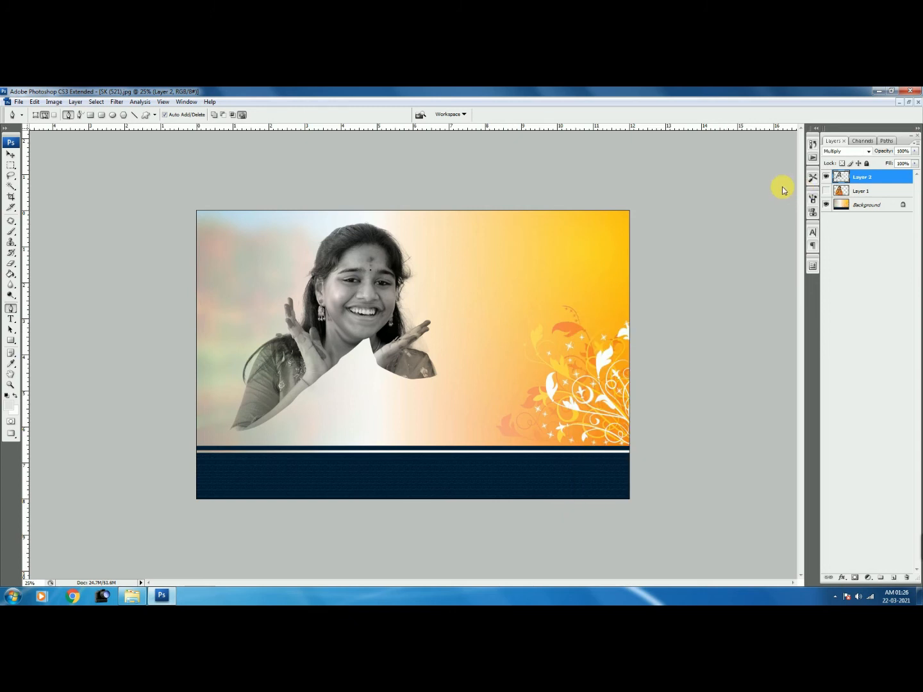
Show Layer 1, stack the Multiply layer beneath it, and make Layer 1 the active layer.
left_click(826, 191)
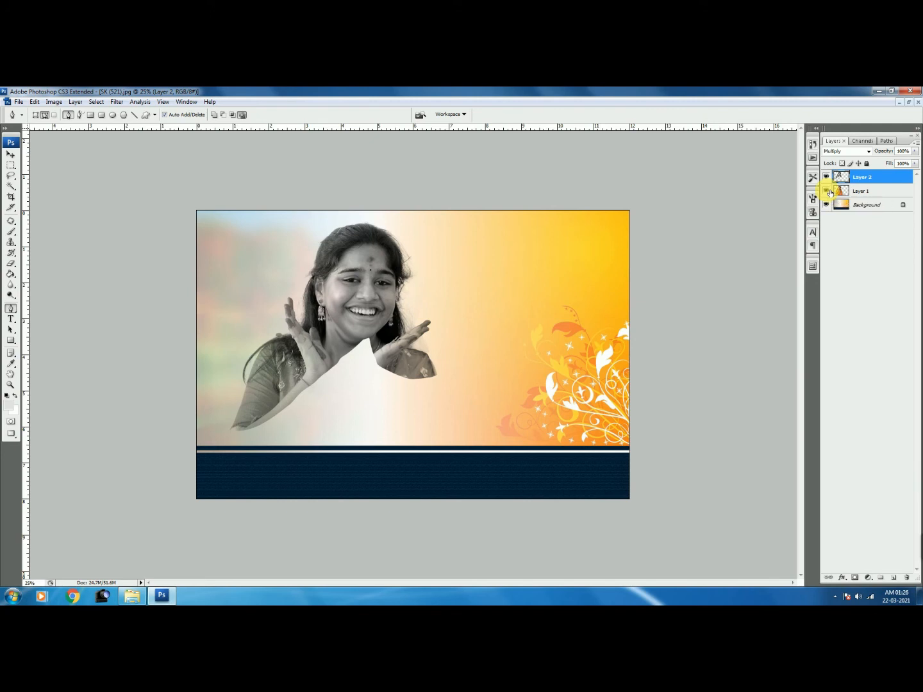
left_click_drag(862, 184, 862, 197)
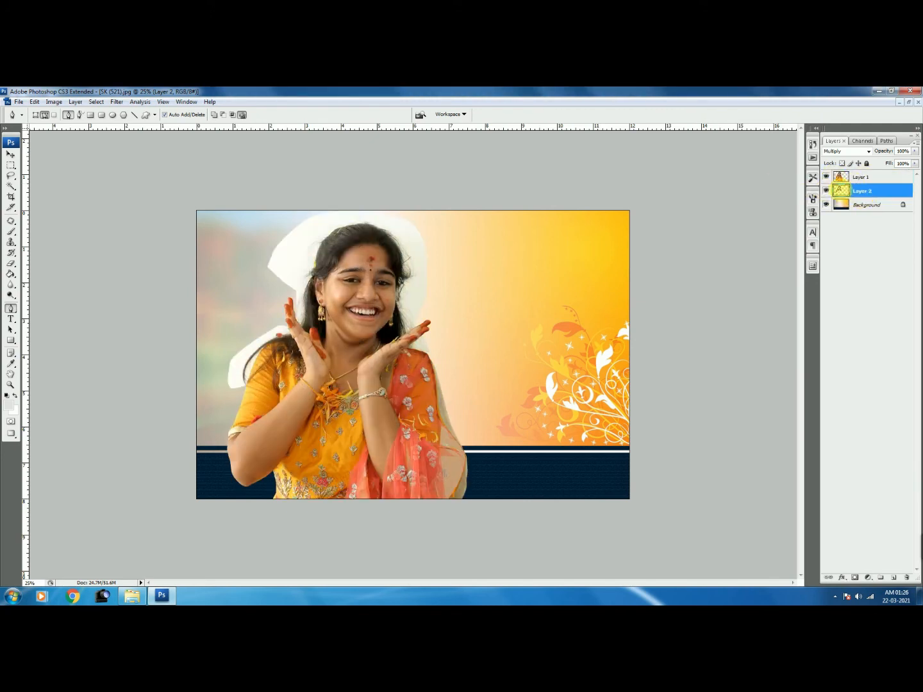
left_click(863, 179)
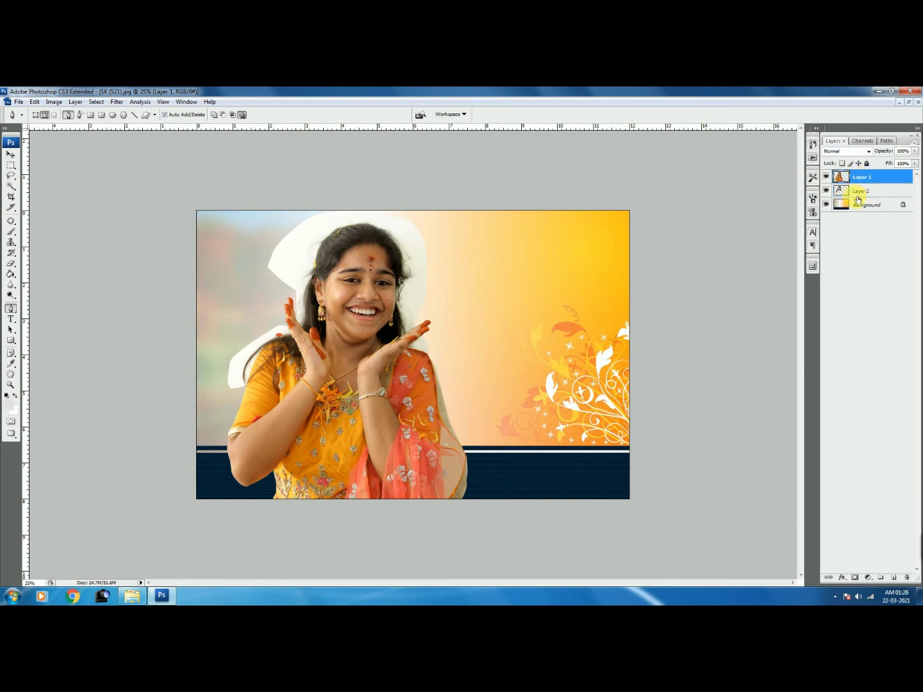
Erase the loose white margin on Layer 1 around the top and sides of the girl's hair with a 150 px soft eraser.
key("ctrl+plus")
key("ctrl+plus")
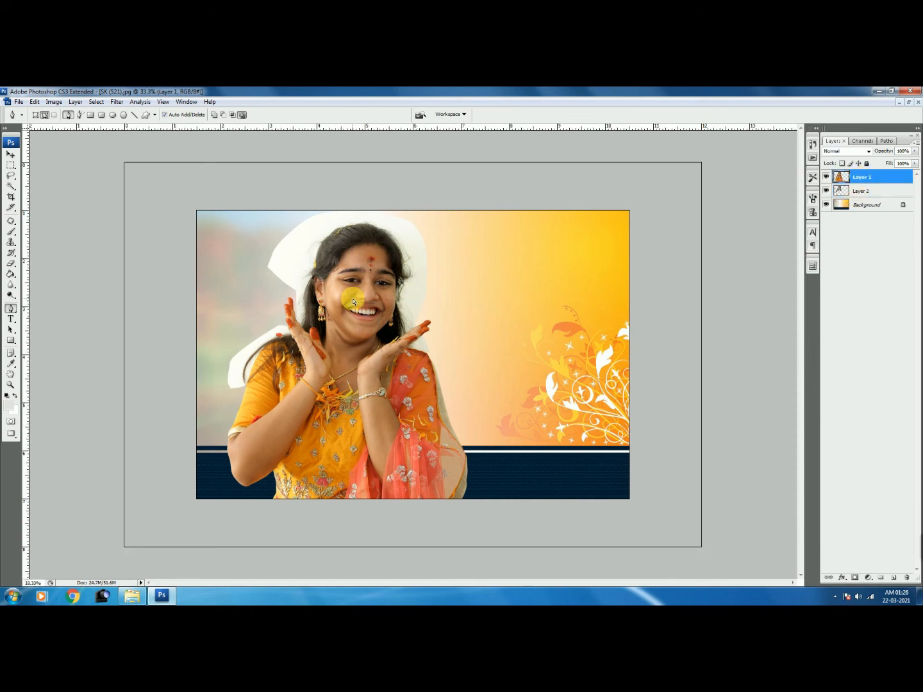
left_click_drag(474, 213, 512, 308)
key("e")
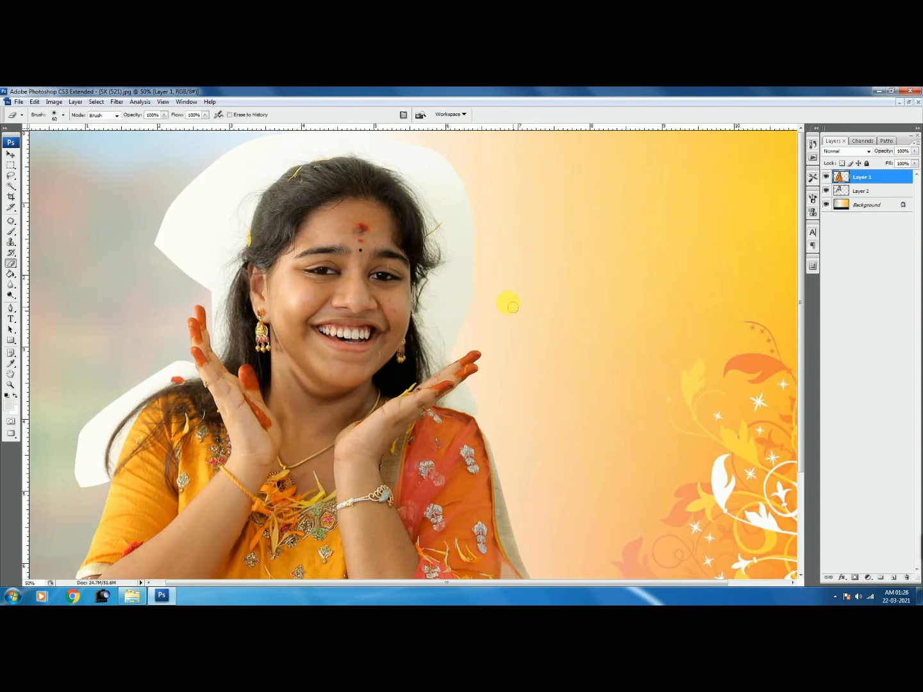
left_click_drag(289, 311, 307, 334)
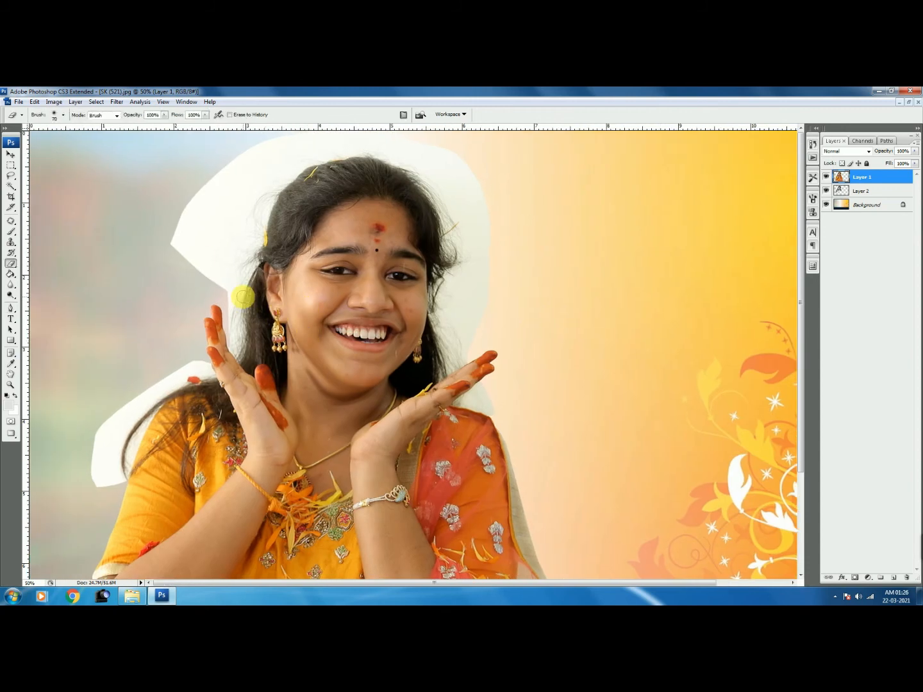
key("bracketright")
key("bracketright")
key("bracketright")
key("bracketright")
key("bracketright")
mouse_move(222, 175)
left_mouse_down()
mouse_move(178, 227)
mouse_move(184, 257)
mouse_move(182, 246)
mouse_move(227, 277)
mouse_move(273, 189)
mouse_move(310, 157)
mouse_move(343, 149)
mouse_move(376, 151)
mouse_move(422, 185)
mouse_move(459, 255)
left_mouse_up()
Erase Layer 1's remaining pale margin beside the hair on the orange side and around the upper head on the blurred side.
key("ctrl+plus")
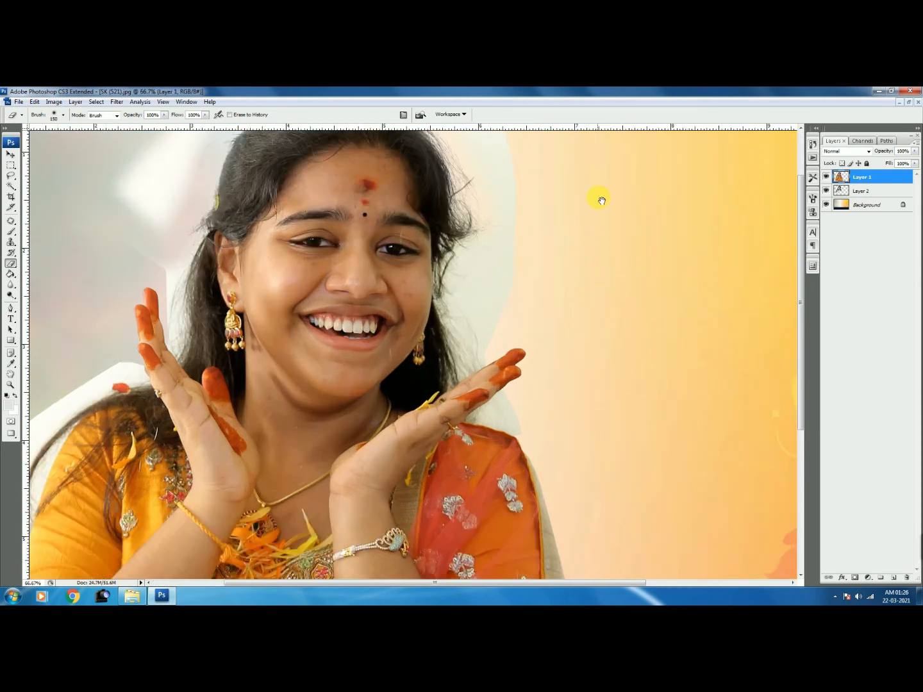
left_click_drag(601, 201, 604, 285)
mouse_move(494, 285)
left_mouse_down()
mouse_move(475, 225)
mouse_move(490, 237)
mouse_move(509, 202)
mouse_move(473, 168)
mouse_move(484, 227)
mouse_move(464, 222)
mouse_move(427, 180)
mouse_move(382, 164)
mouse_move(289, 154)
mouse_move(454, 159)
mouse_move(330, 137)
mouse_move(244, 141)
mouse_move(165, 175)
mouse_move(130, 216)
mouse_move(234, 164)
mouse_move(160, 292)
mouse_move(120, 246)
mouse_move(171, 216)
mouse_move(161, 312)
mouse_move(134, 310)
mouse_move(171, 341)
mouse_move(185, 408)
mouse_move(191, 312)
mouse_move(236, 188)
mouse_move(328, 153)
mouse_move(378, 154)
mouse_move(444, 222)
mouse_move(445, 348)
mouse_move(456, 408)
mouse_move(459, 343)
left_mouse_up()
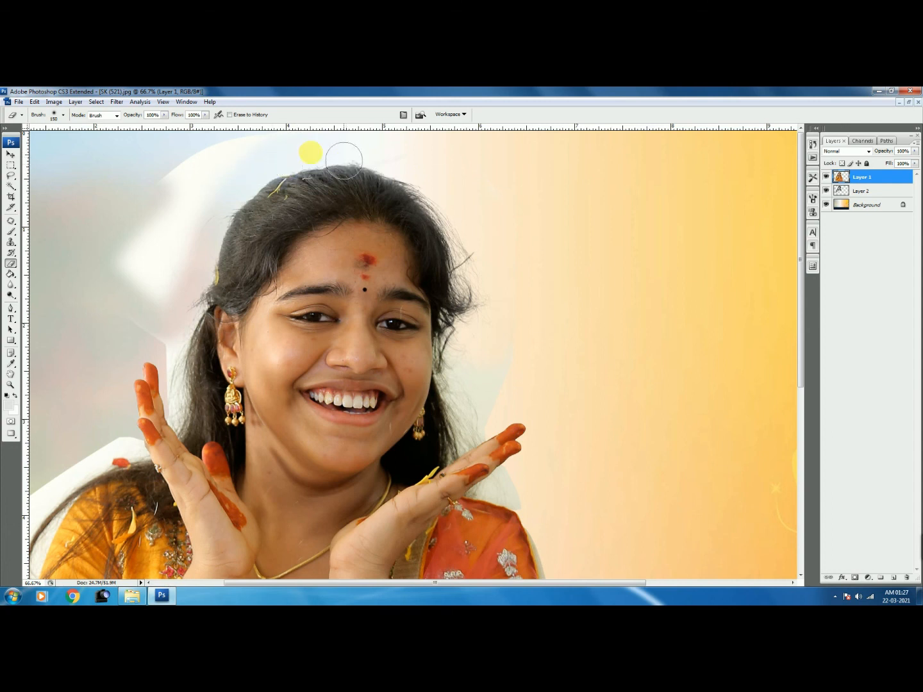
mouse_move(135, 213)
left_mouse_down()
mouse_move(141, 248)
mouse_move(118, 270)
mouse_move(144, 293)
mouse_move(169, 274)
mouse_move(233, 164)
mouse_move(207, 176)
mouse_move(161, 253)
mouse_move(151, 327)
left_mouse_up()
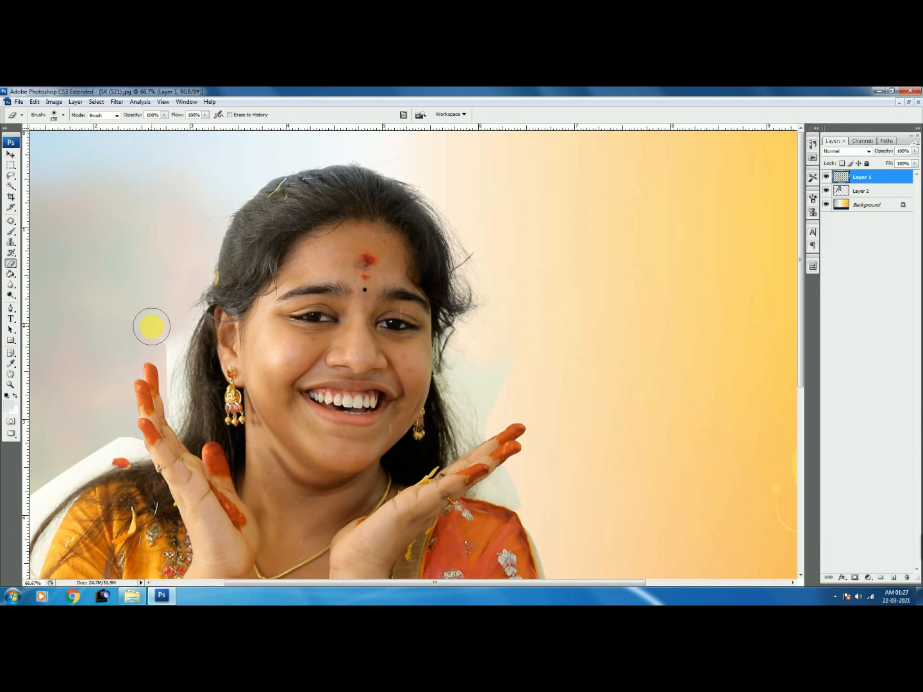
Erase Layer 1's leftover margin near the hair ends, raised hands and both shoulders, finishing with a 90 px eraser.
key("bracketleft")
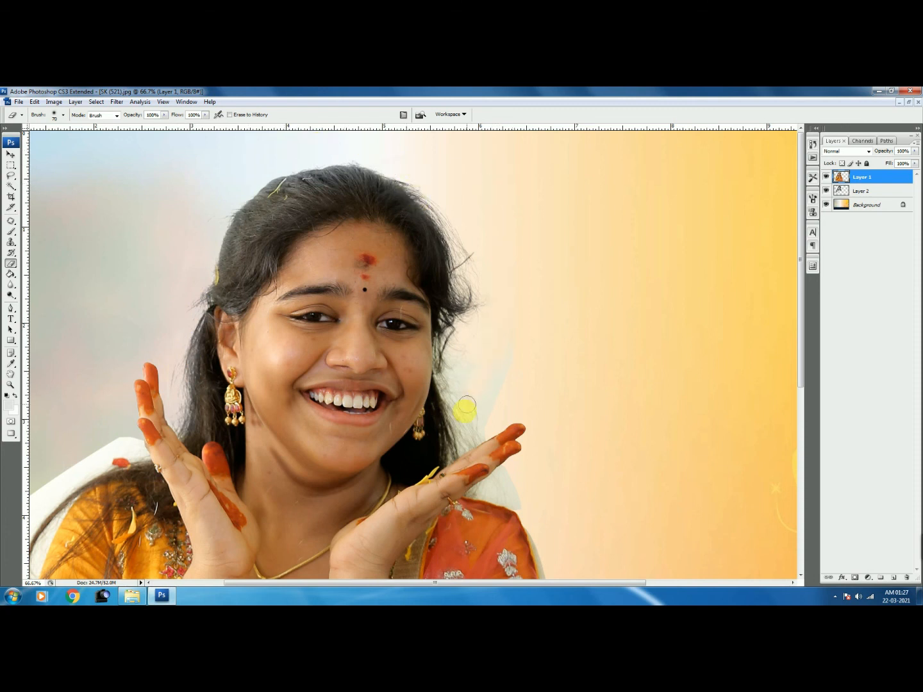
key("bracketright")
key("bracketright")
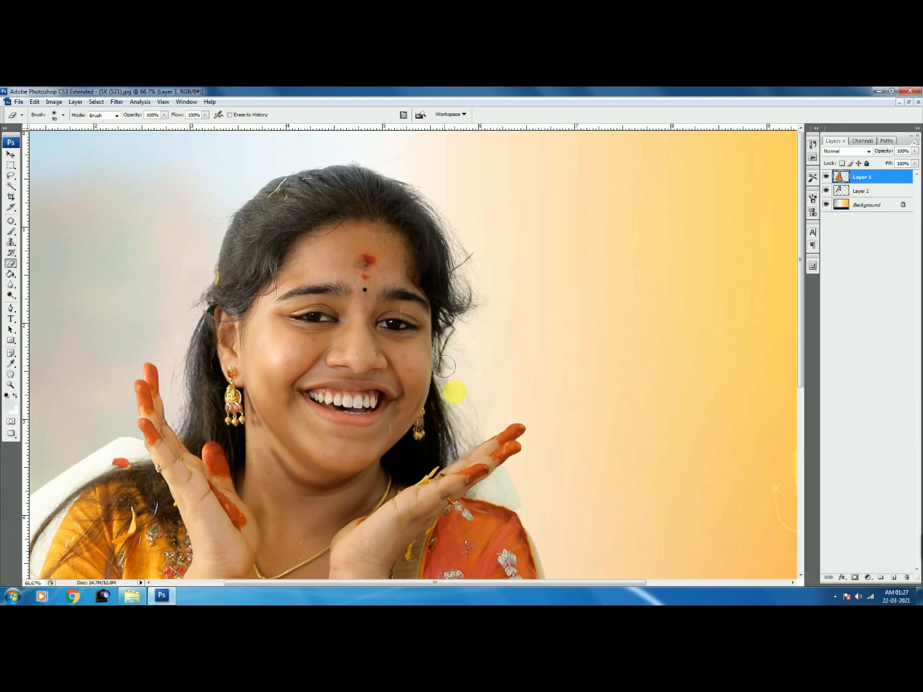
scroll(499, 299, "down", 5)
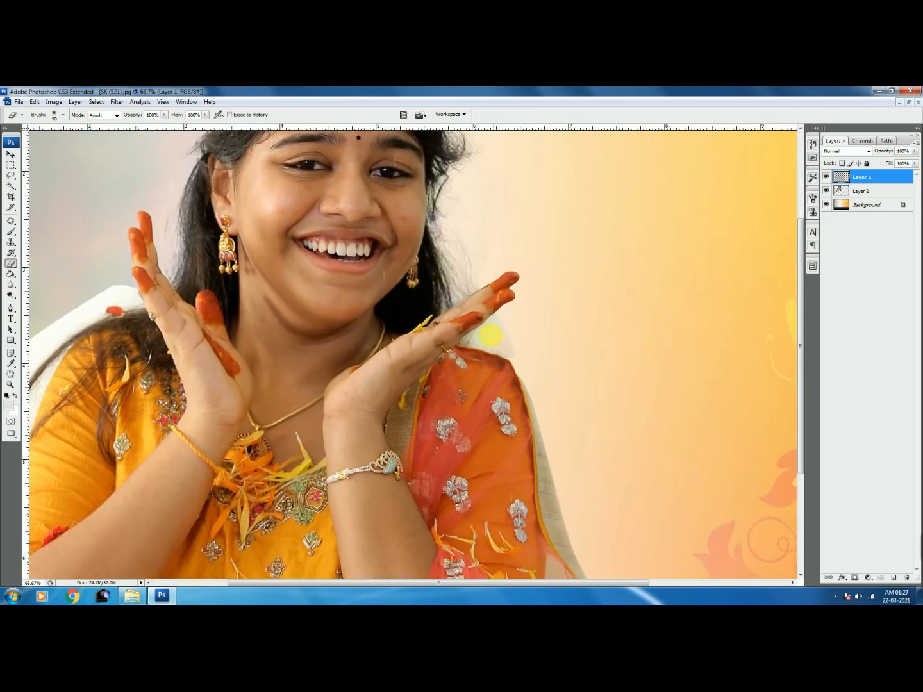
left_click_drag(479, 340, 506, 348)
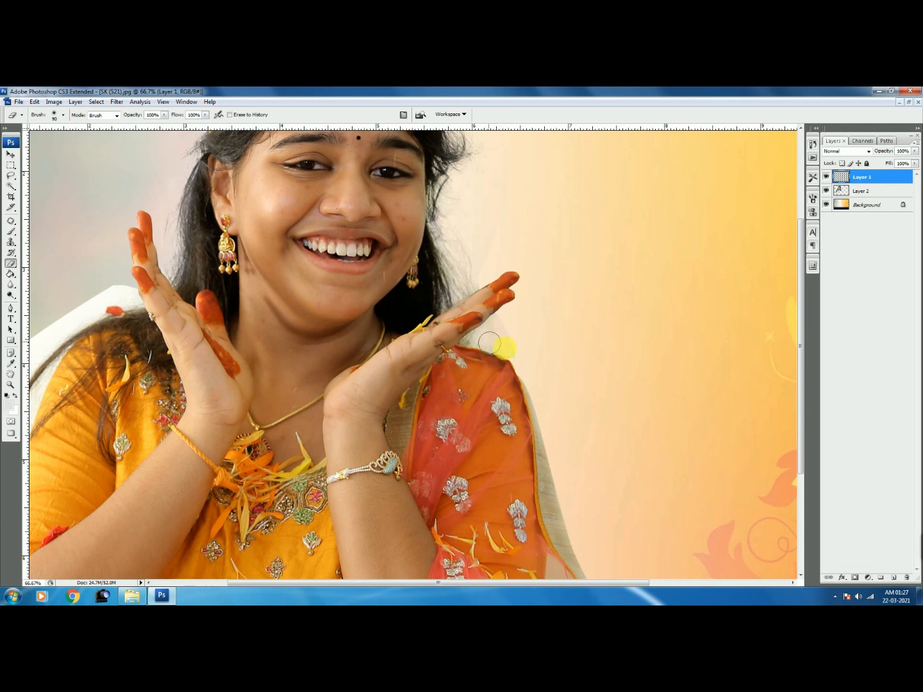
mouse_move(212, 364)
left_mouse_down()
mouse_move(376, 349)
mouse_move(376, 340)
left_mouse_up()
mouse_move(250, 265)
left_mouse_down()
mouse_move(158, 327)
mouse_move(117, 411)
mouse_move(128, 346)
mouse_move(122, 412)
mouse_move(160, 384)
mouse_move(166, 349)
mouse_move(150, 375)
mouse_move(175, 315)
mouse_move(126, 359)
mouse_move(117, 426)
mouse_move(154, 400)
mouse_move(179, 333)
mouse_move(122, 369)
mouse_move(130, 416)
mouse_move(224, 273)
mouse_move(259, 269)
mouse_move(214, 288)
mouse_move(194, 312)
mouse_move(132, 426)
mouse_move(223, 288)
mouse_move(258, 258)
mouse_move(257, 282)
left_mouse_up()
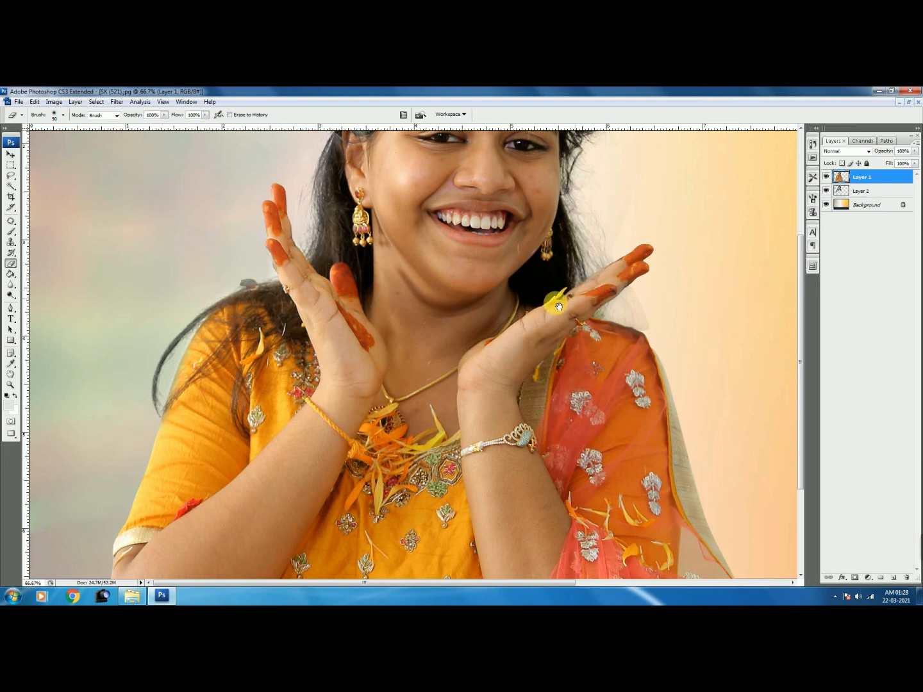
Erase the faint leftover margin on Layer 2 beside the girl's raised hand and shoulder on the orange side.
left_click_drag(540, 322, 446, 353)
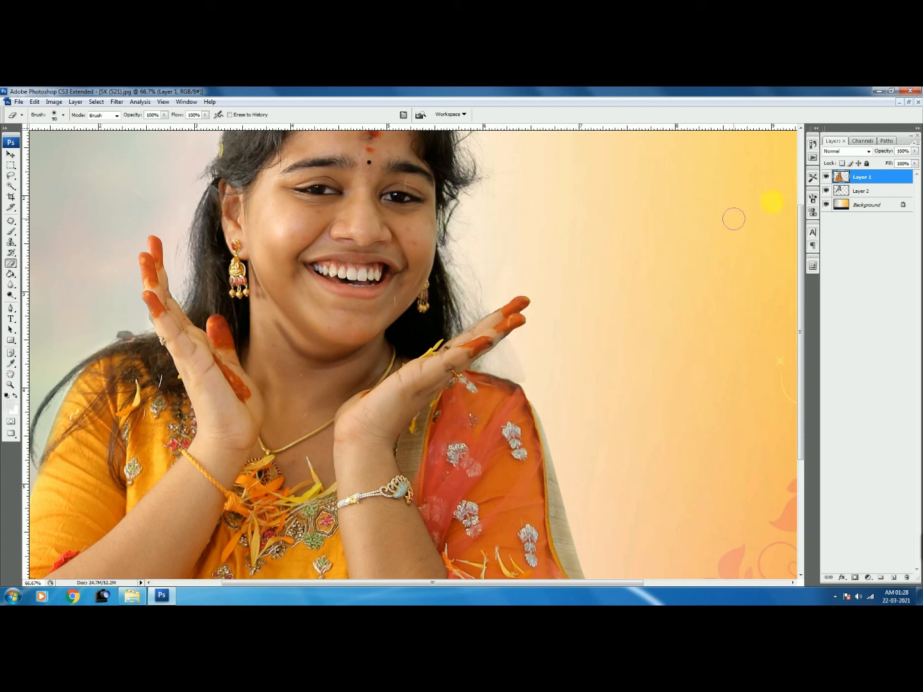
left_click(861, 192)
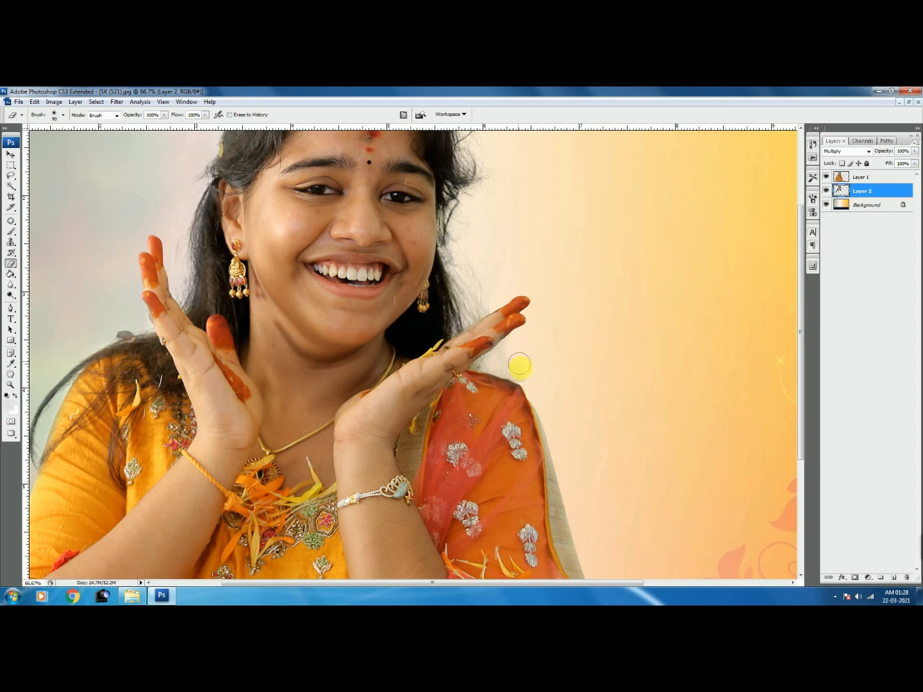
mouse_move(525, 377)
left_mouse_down()
mouse_move(537, 335)
mouse_move(514, 298)
left_mouse_up()
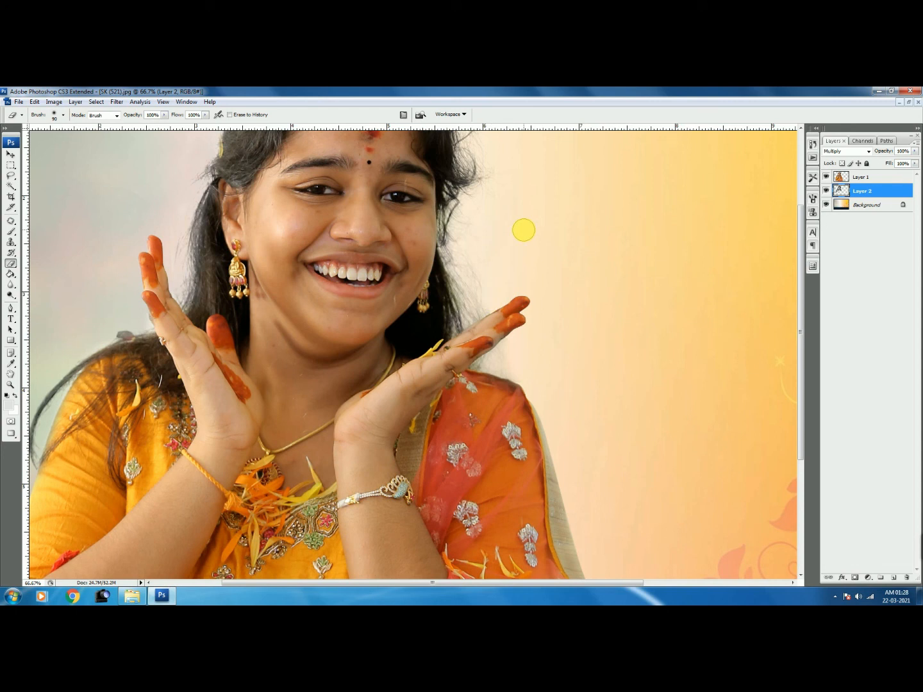
key("ctrl+minus")
key("ctrl+minus")
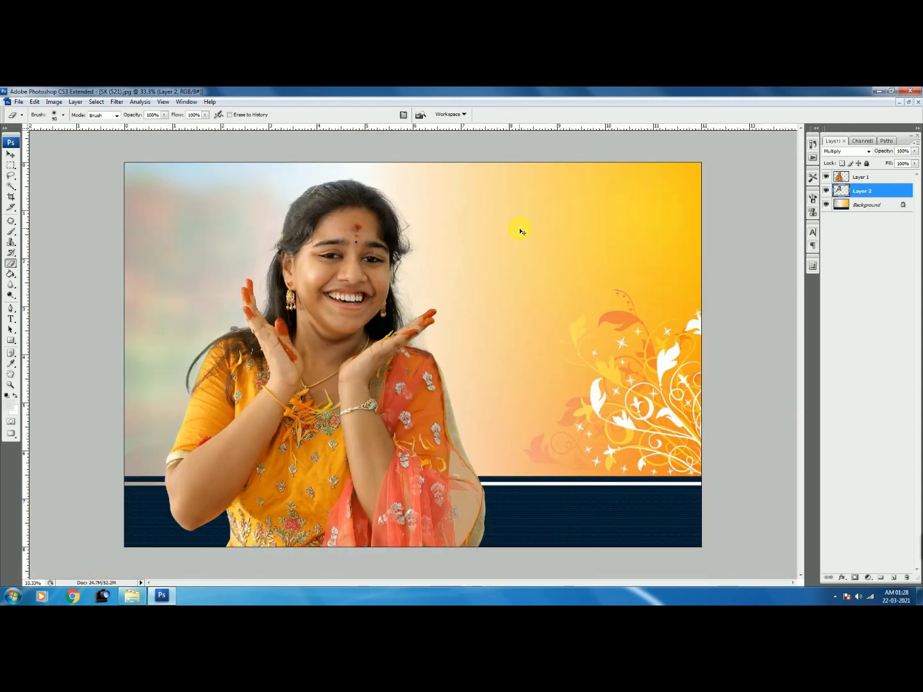
key("ctrl+minus")
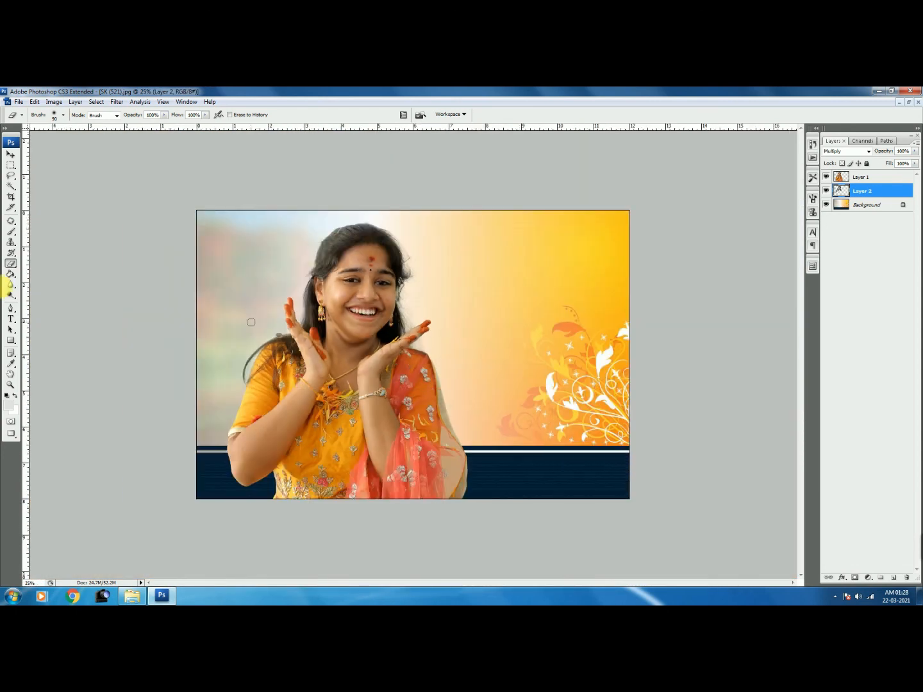
Link Layer 1 and Layer 2 and move the girl into the right half of the background, keeping her body on the bottom edge.
left_click(858, 177, "shift")
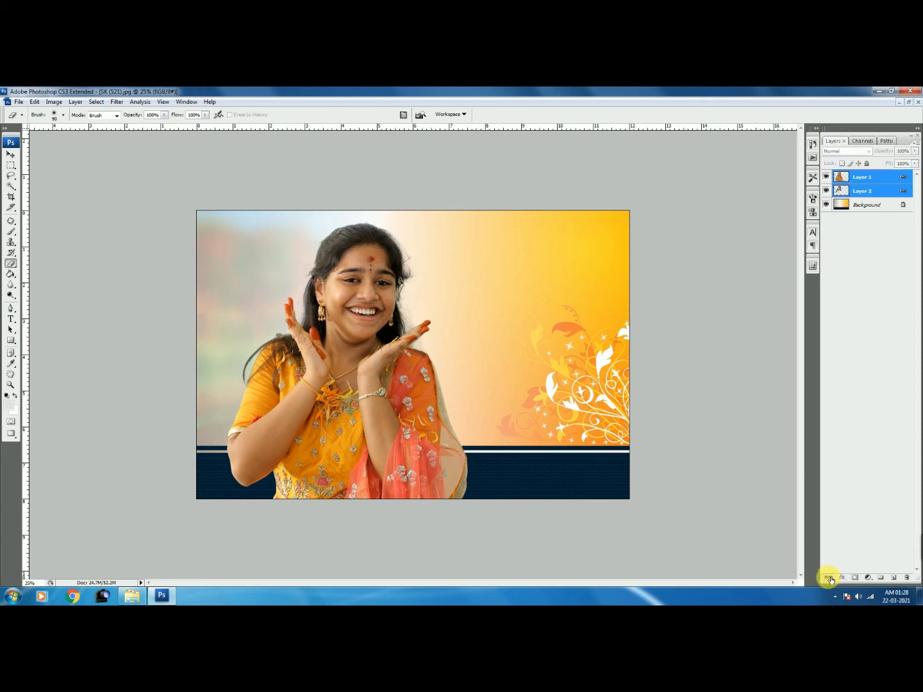
left_click(10, 155)
mouse_move(384, 319)
left_mouse_down()
mouse_move(445, 326)
mouse_move(514, 309)
left_mouse_up()
left_click_drag(443, 310, 515, 312)
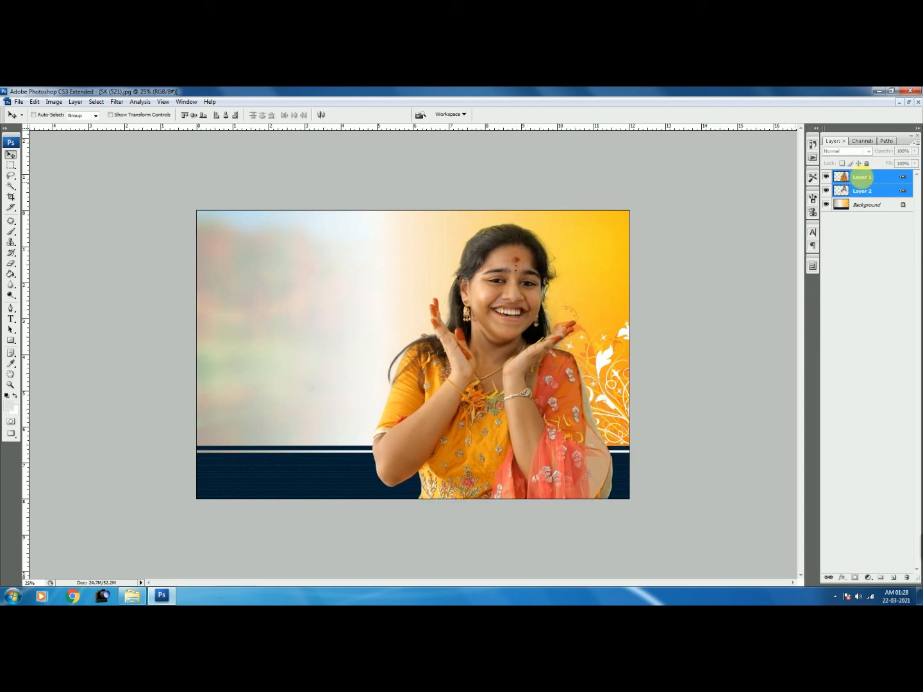
Brighten the girl on Layer 1 with an RGB Curves point at input 117, output 136.
left_click(861, 178)
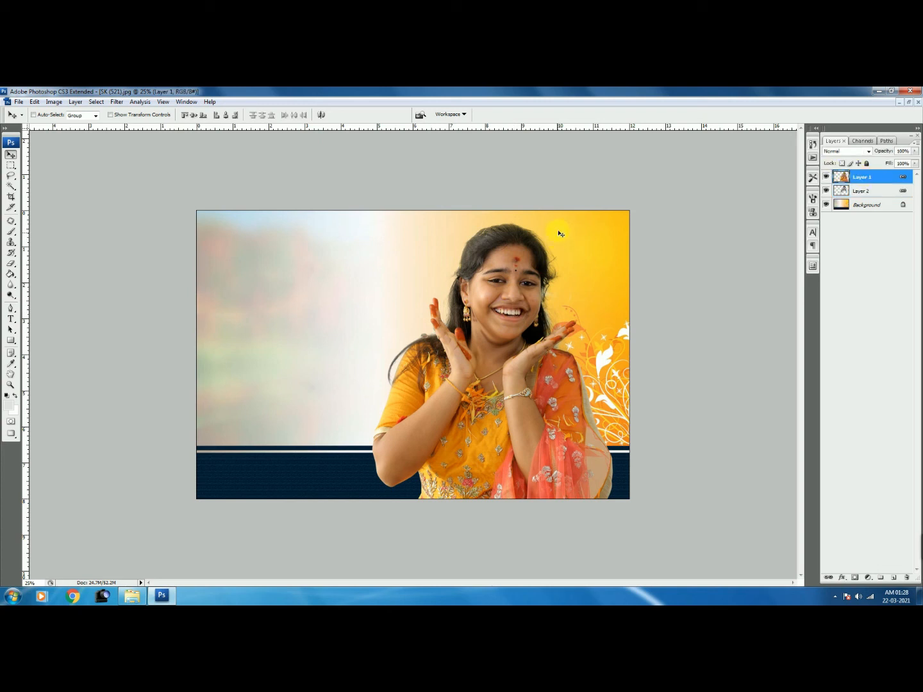
key("ctrl+m")
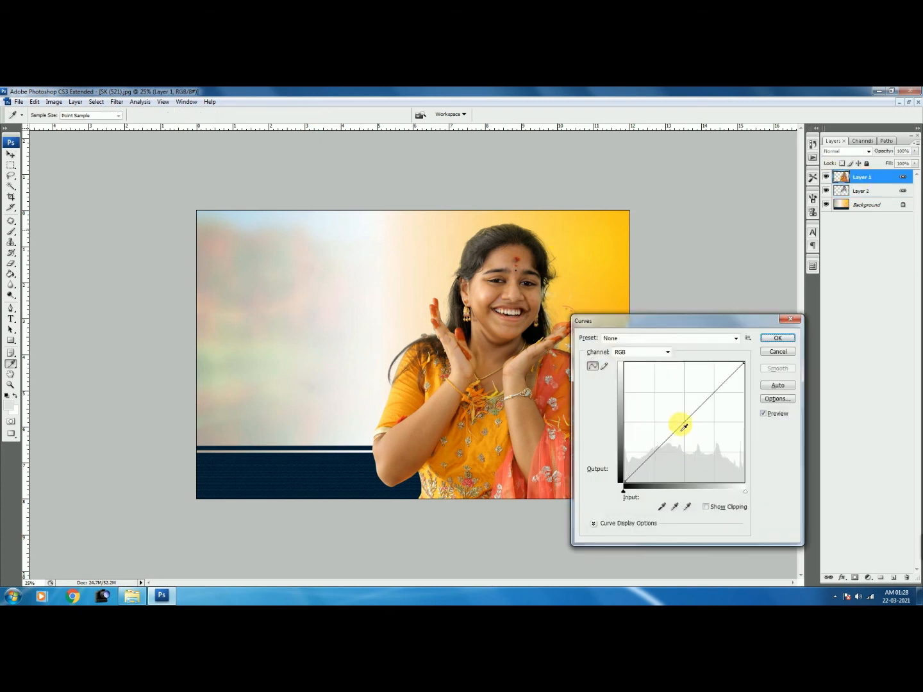
left_click(682, 421)
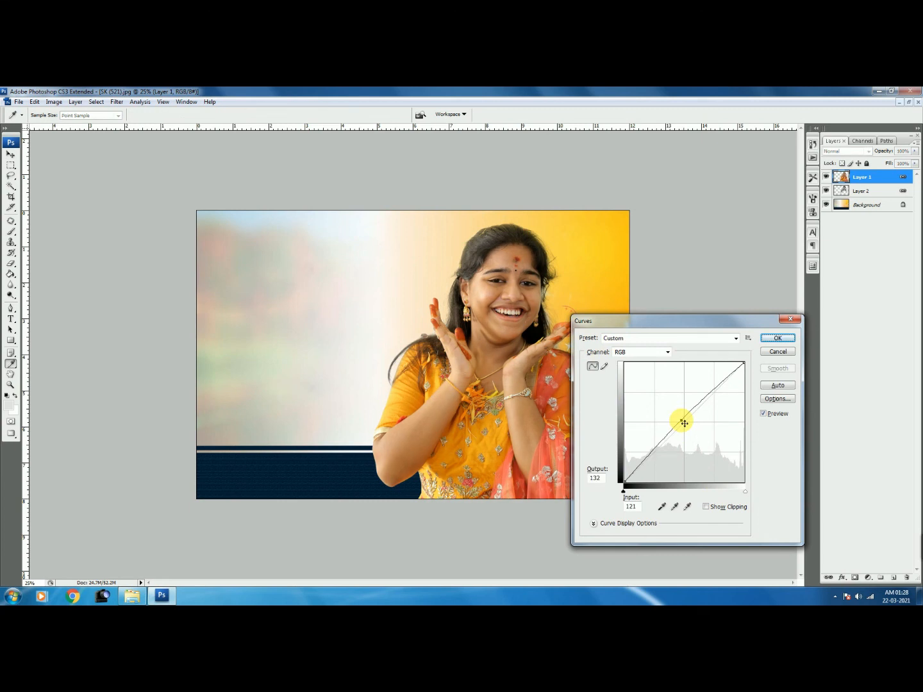
left_click_drag(684, 423, 681, 421)
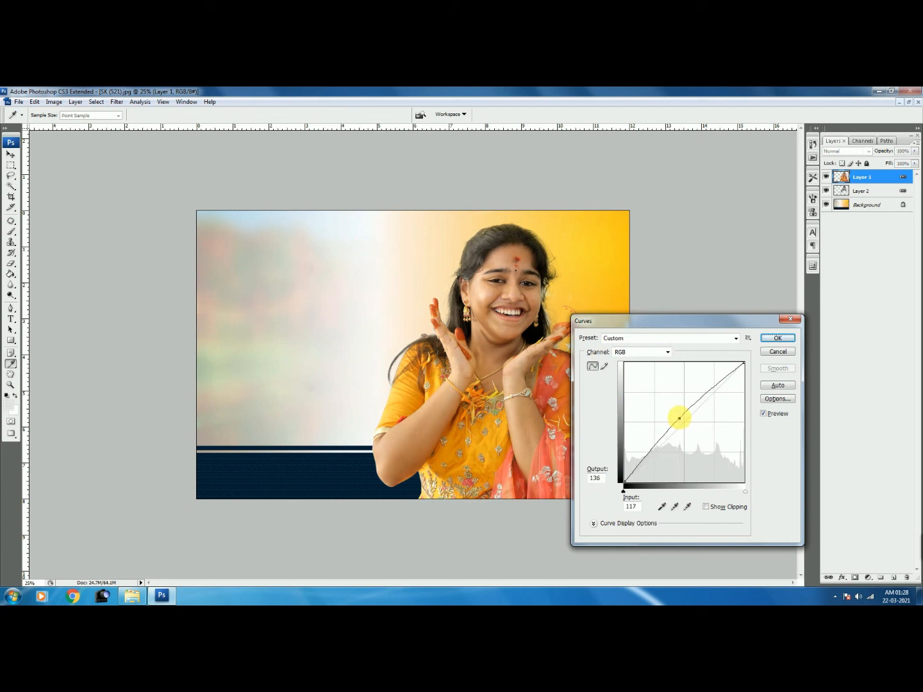
key("Return")
key("v")
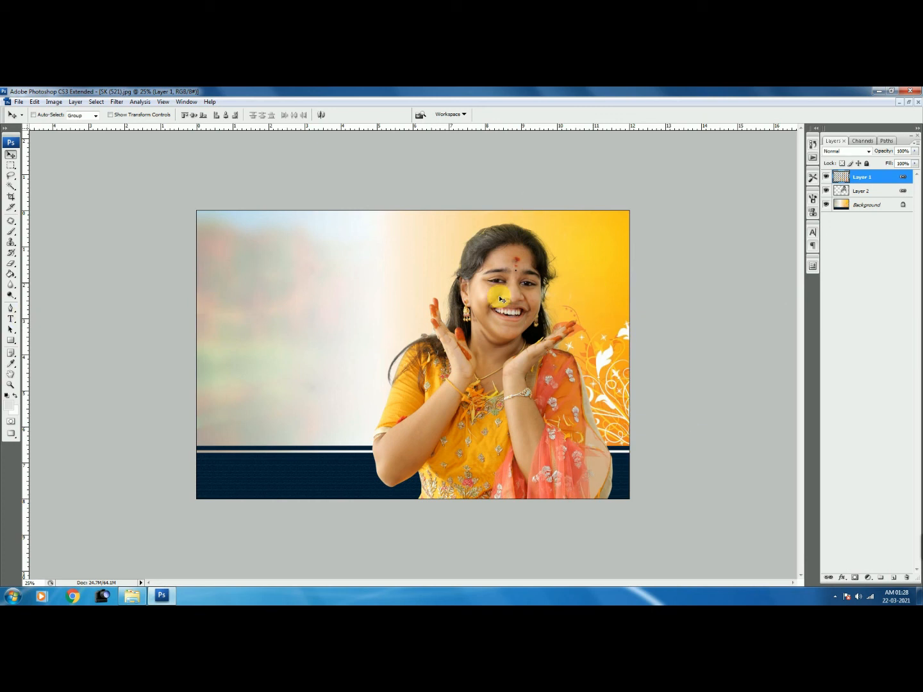
key("ctrl+plus")
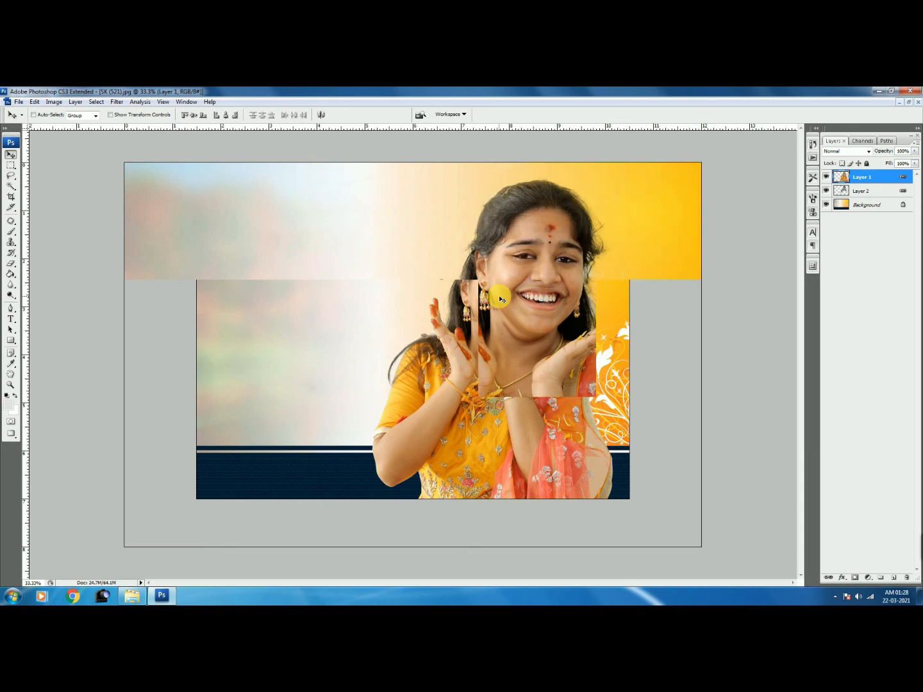
key("ctrl+plus")
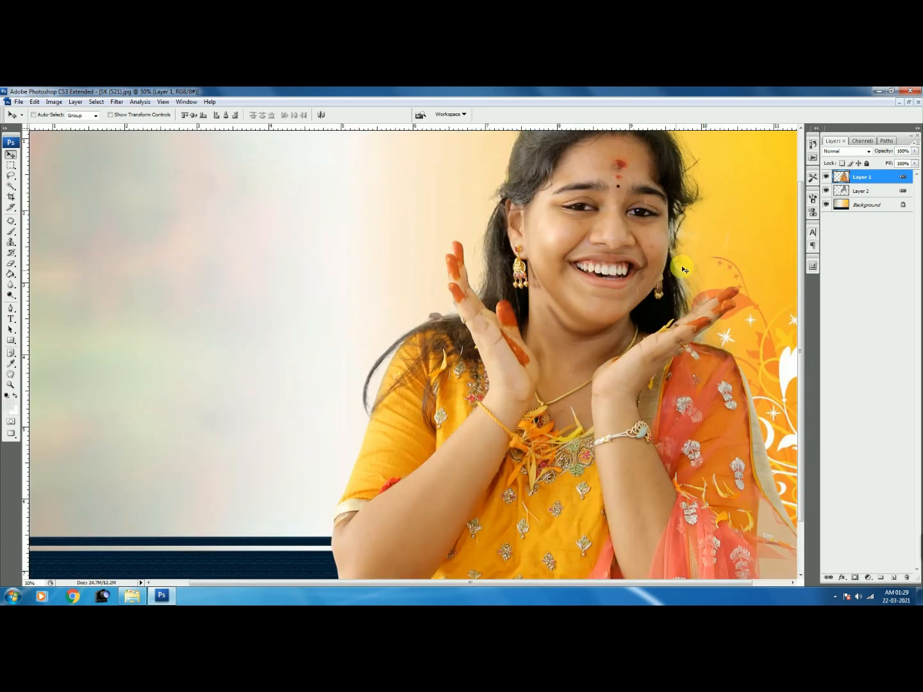